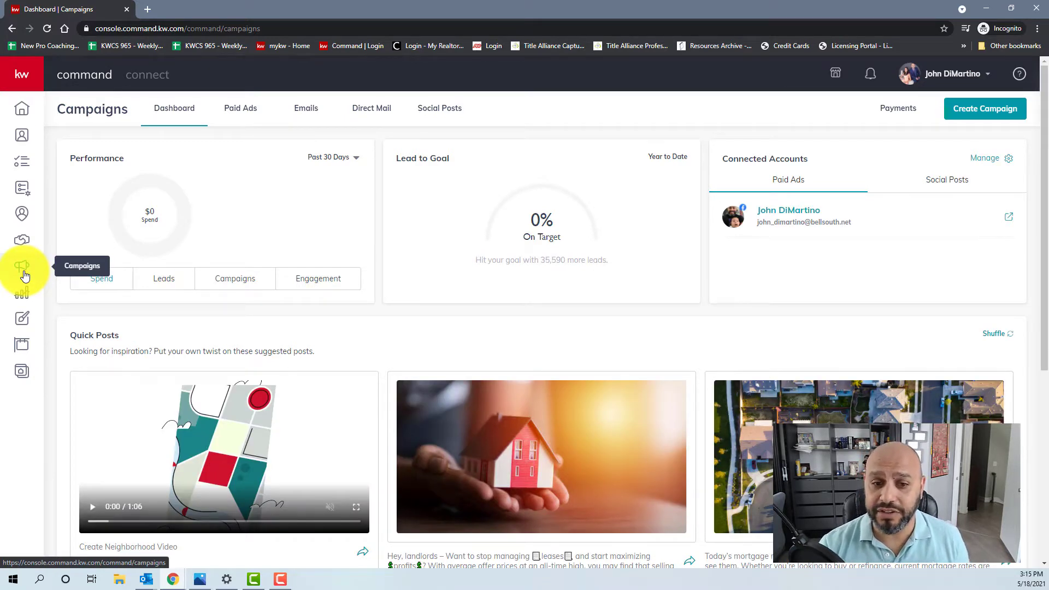
scroll(328, 389, "down", 3)
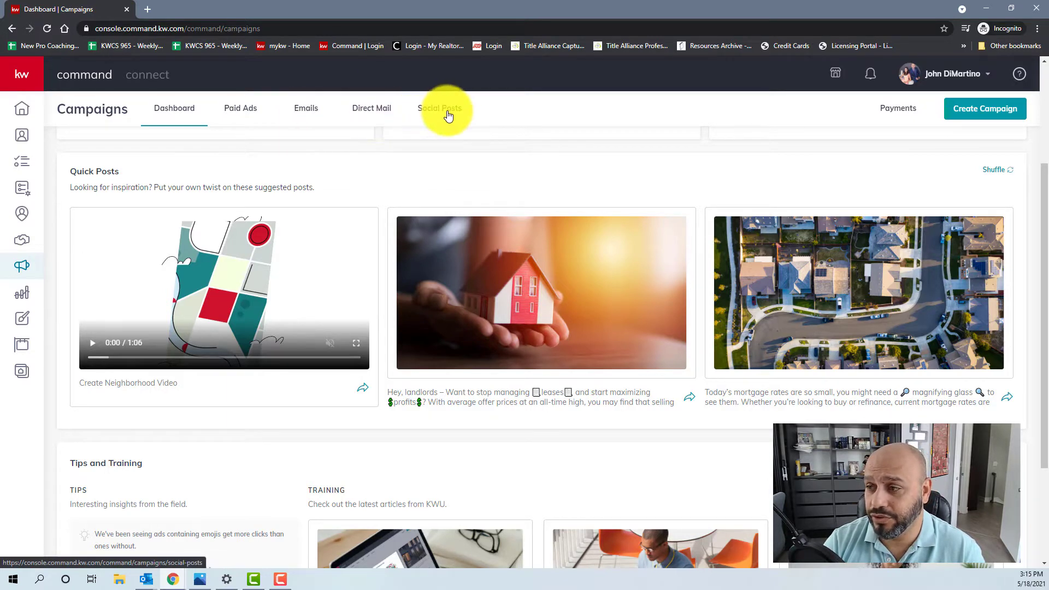
left_click(247, 113)
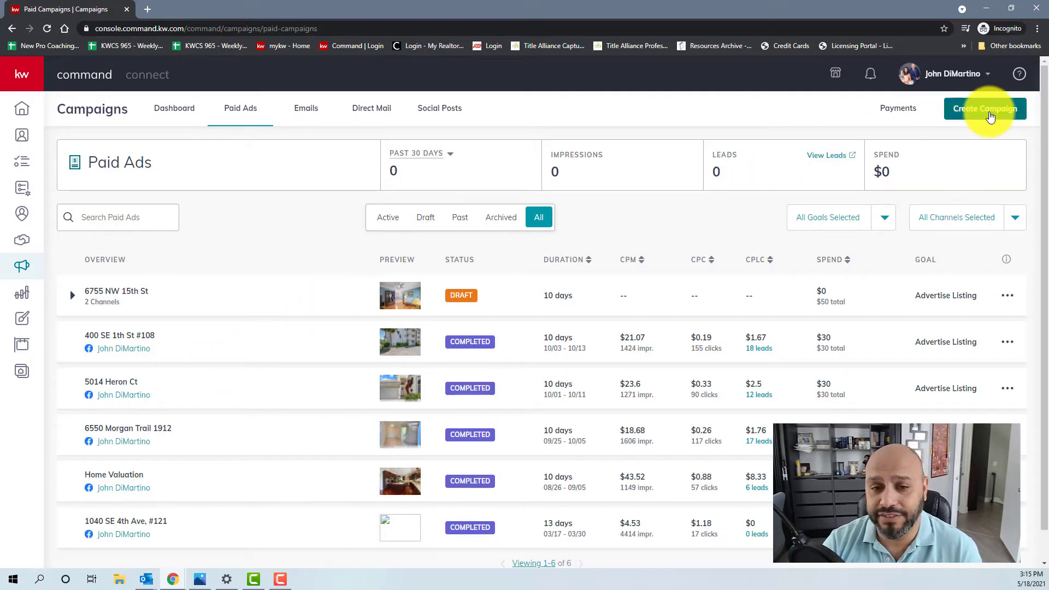
left_click(990, 117)
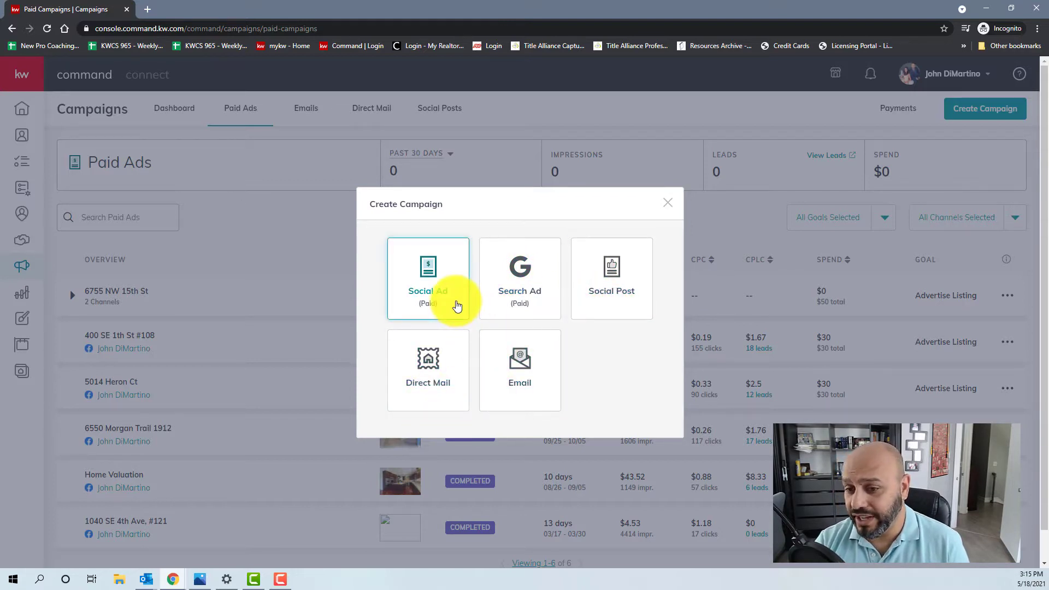
left_click(456, 305)
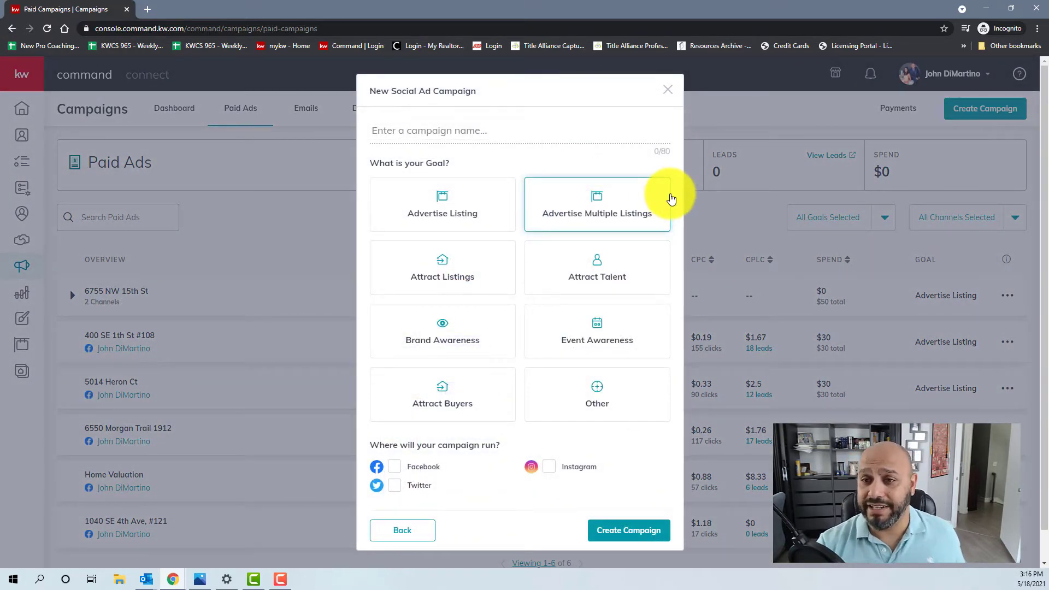
left_click(564, 130)
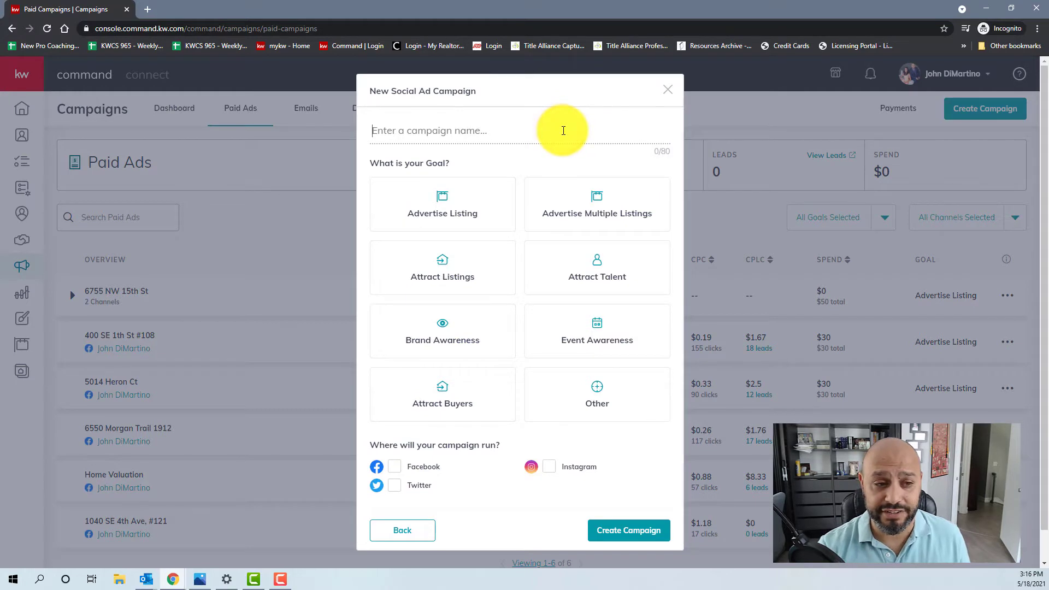
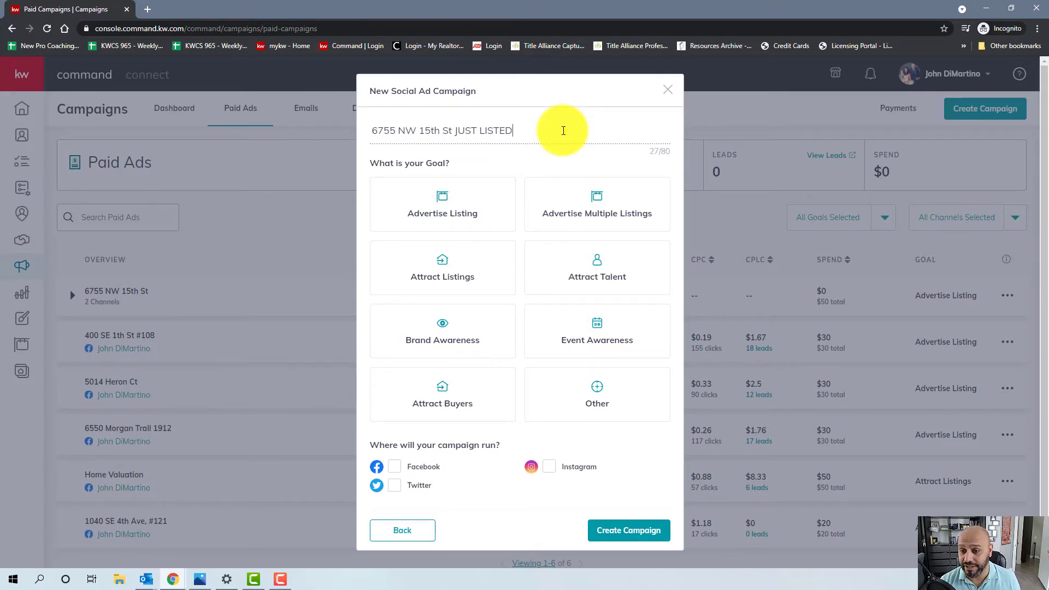
left_click(451, 209)
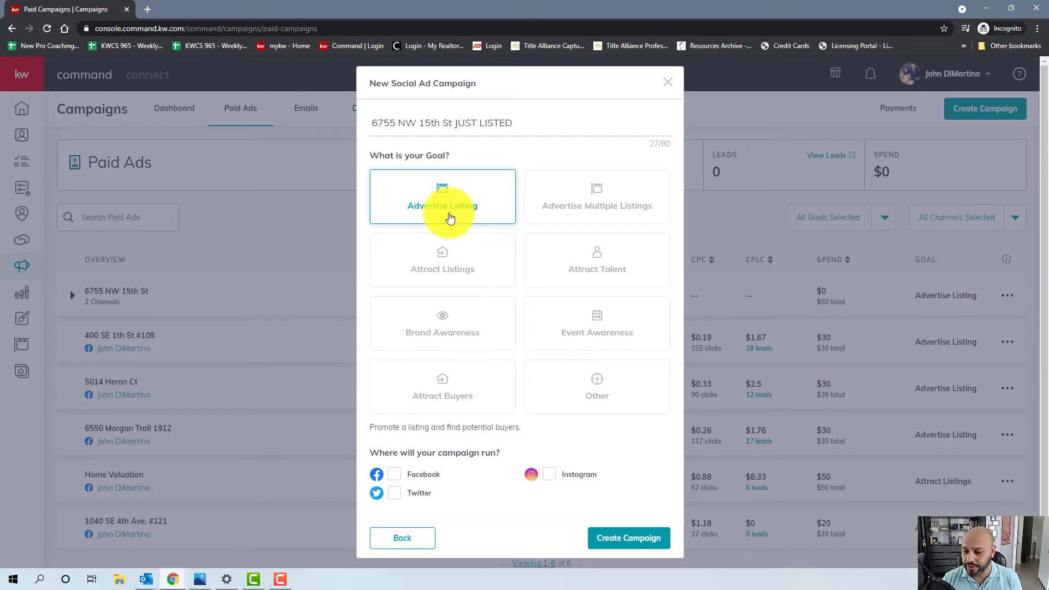
left_click(397, 479)
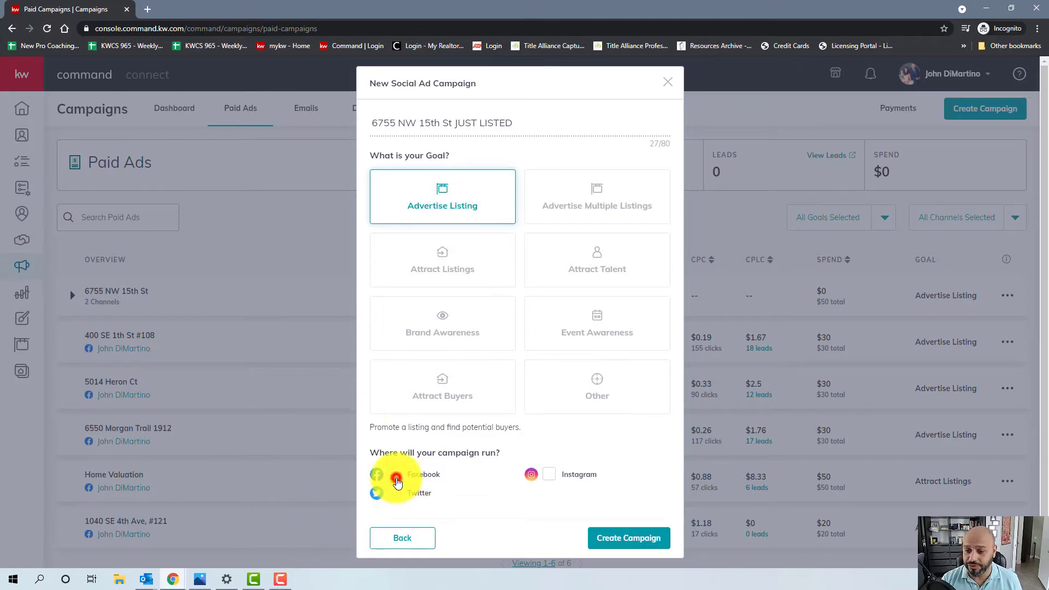
left_click(549, 477)
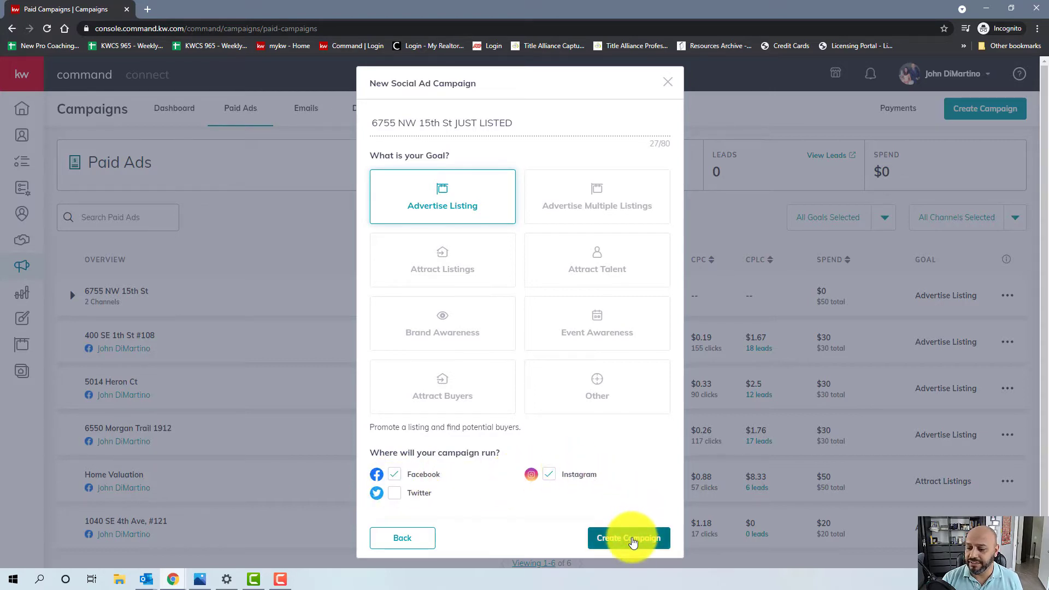
left_click(632, 539)
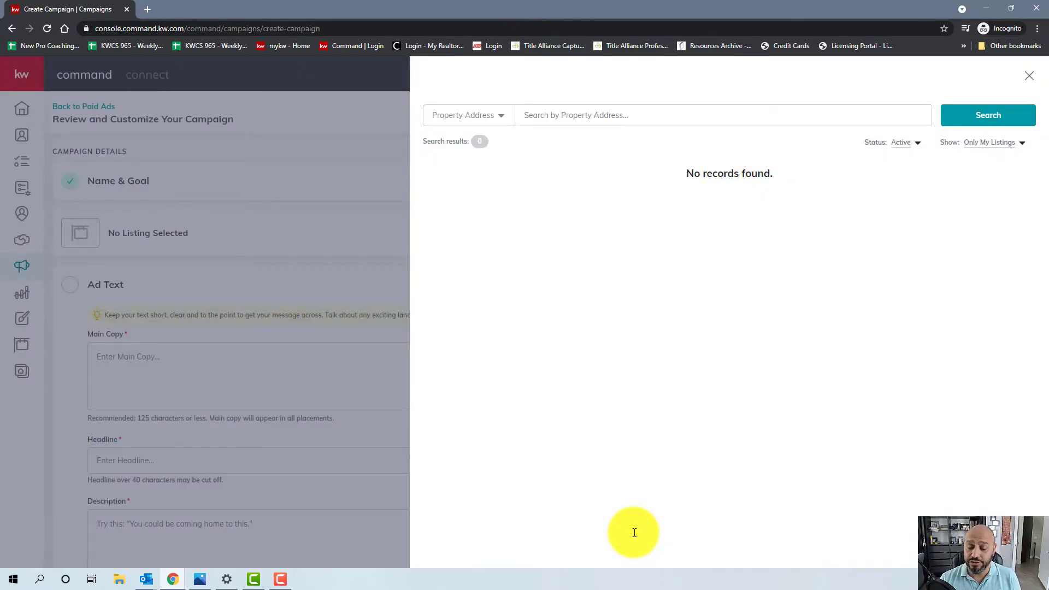
- Search listings by property address for 6755 and attach the Margate listing ($241,000)
left_click(493, 113)
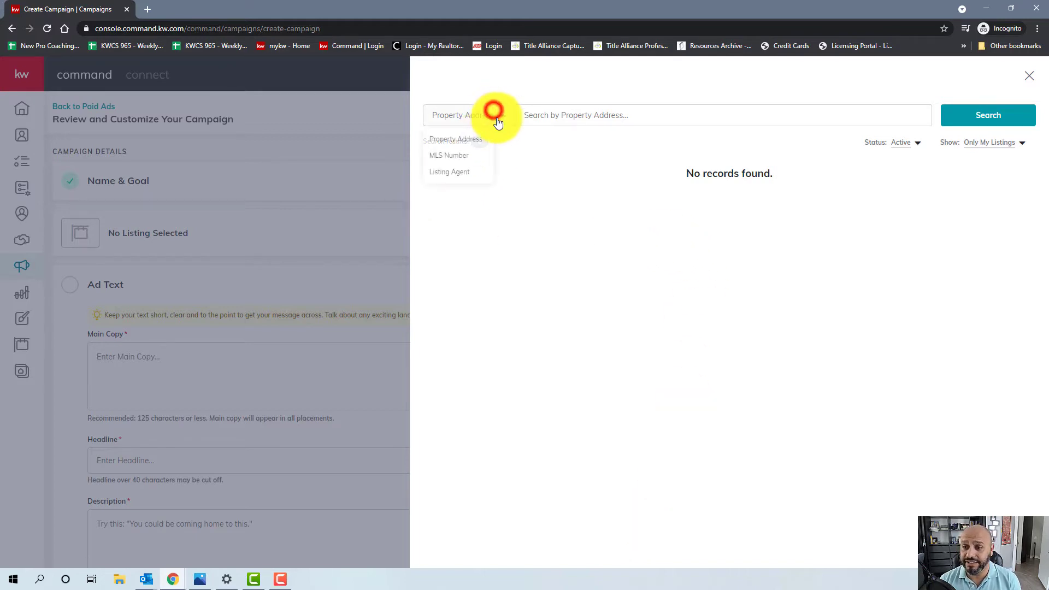
left_click(569, 112)
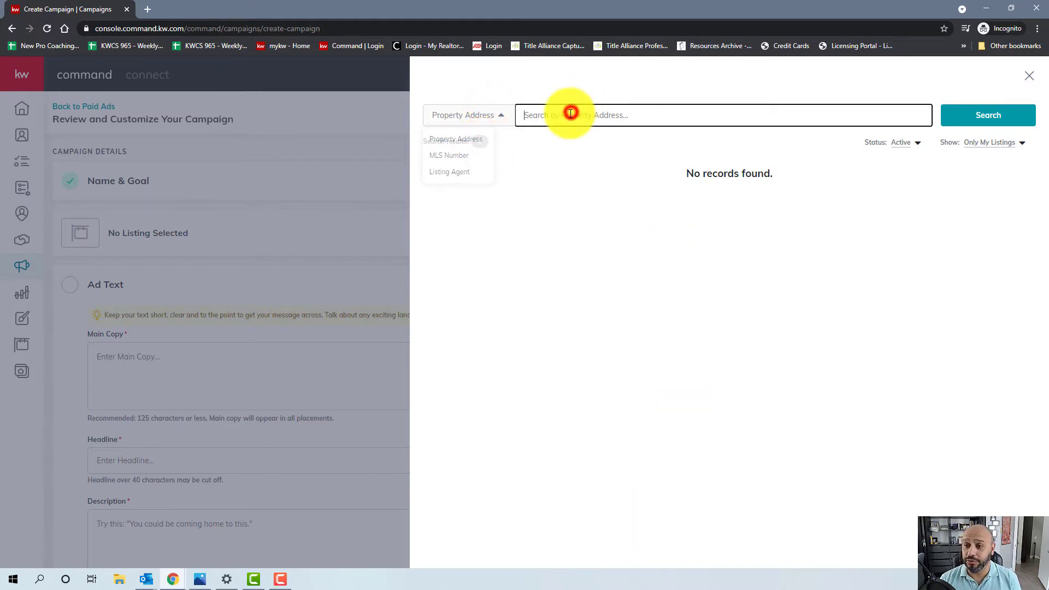
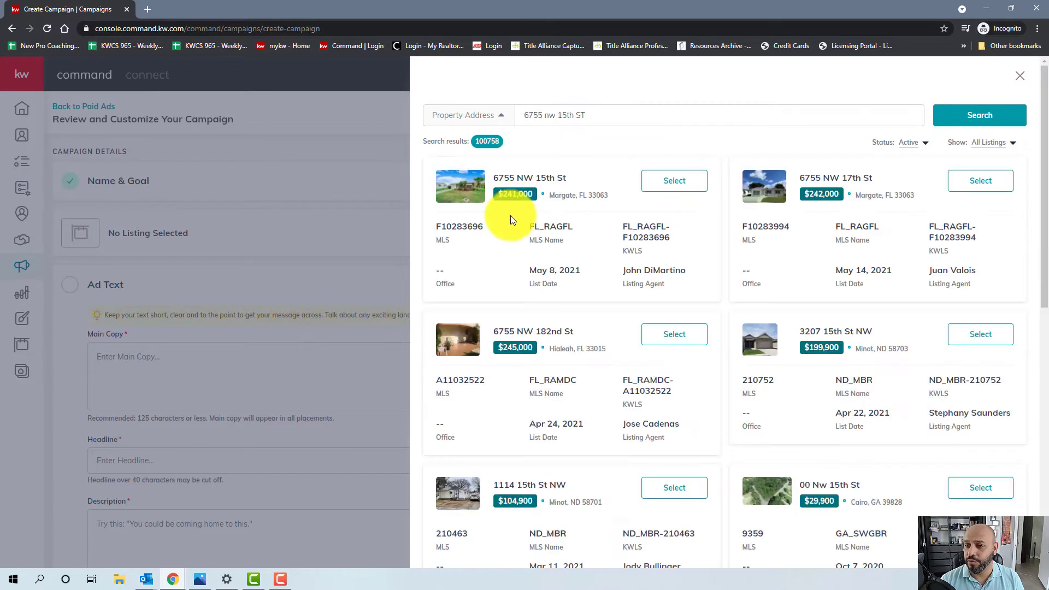
left_click(657, 186)
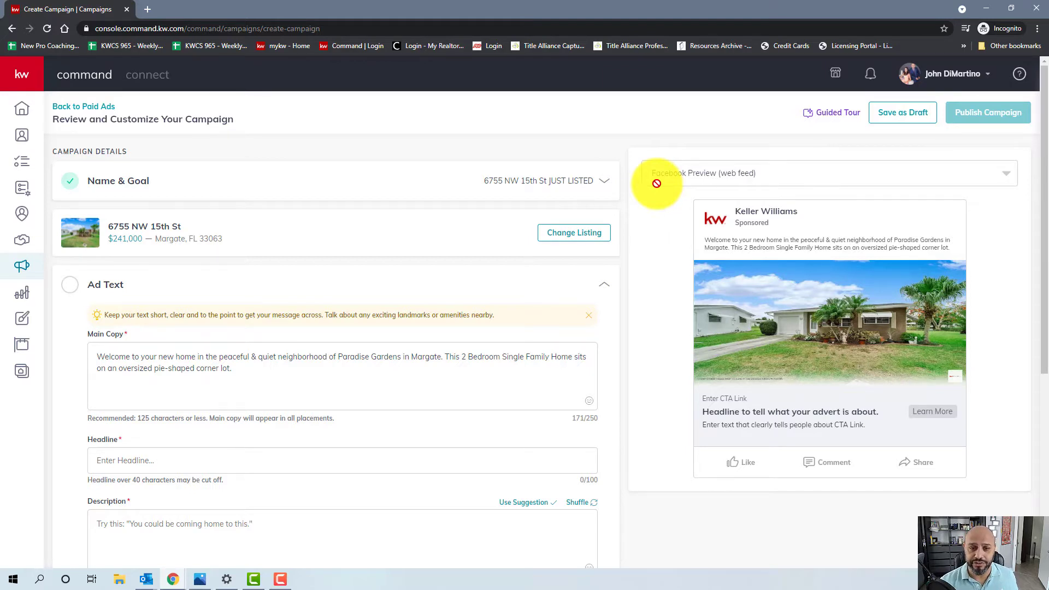
left_click(604, 180)
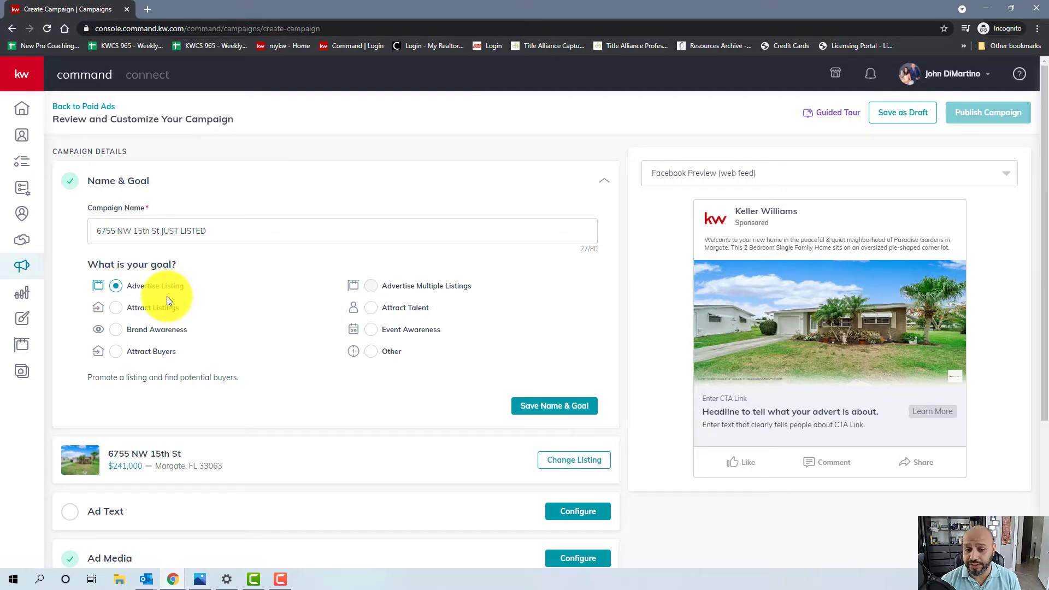
left_click(544, 404)
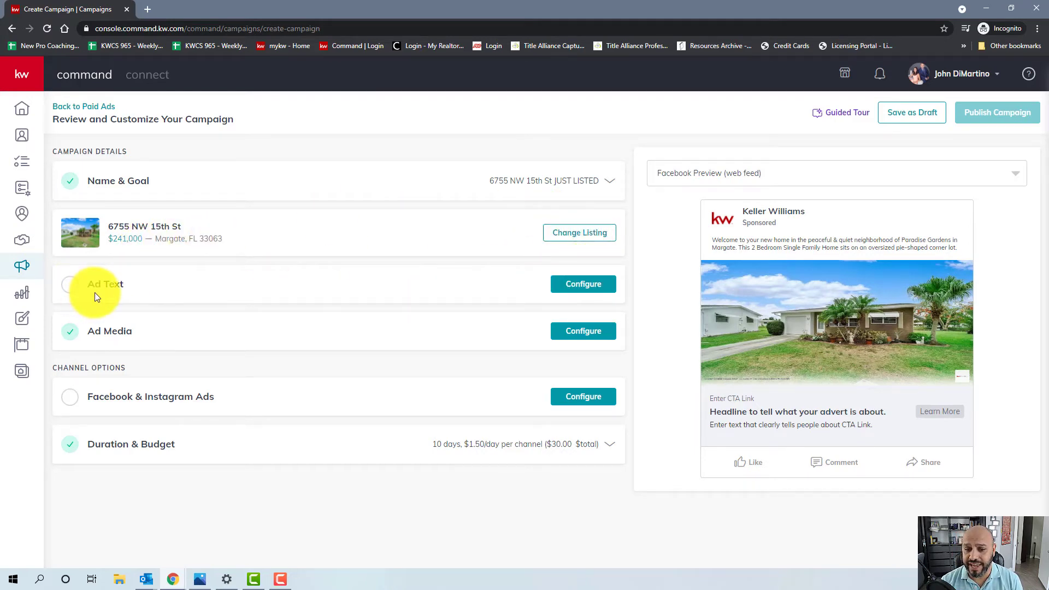
left_click(599, 283)
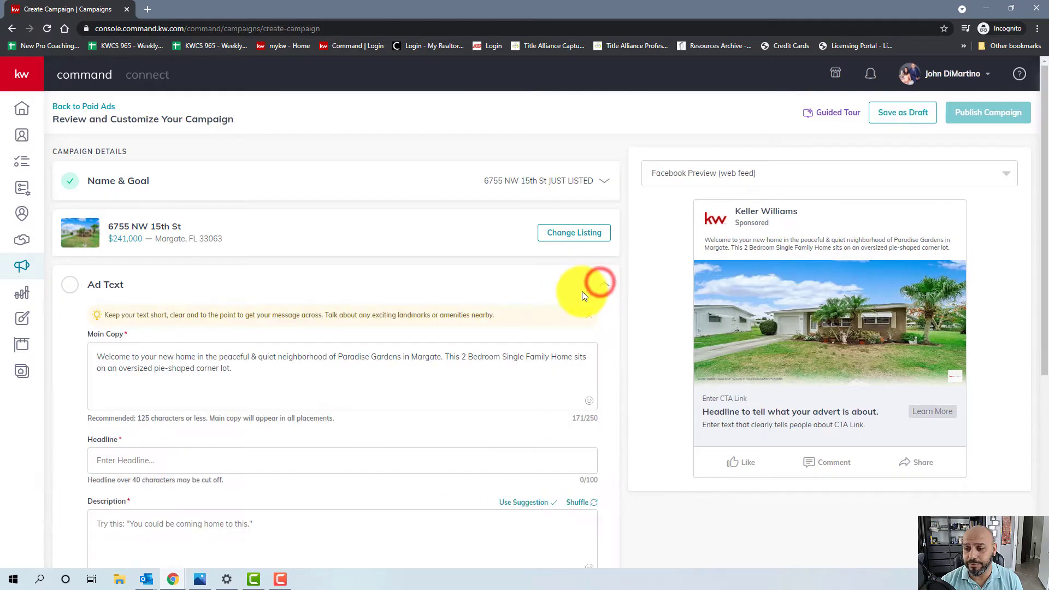
scroll(696, 244, "down", 1)
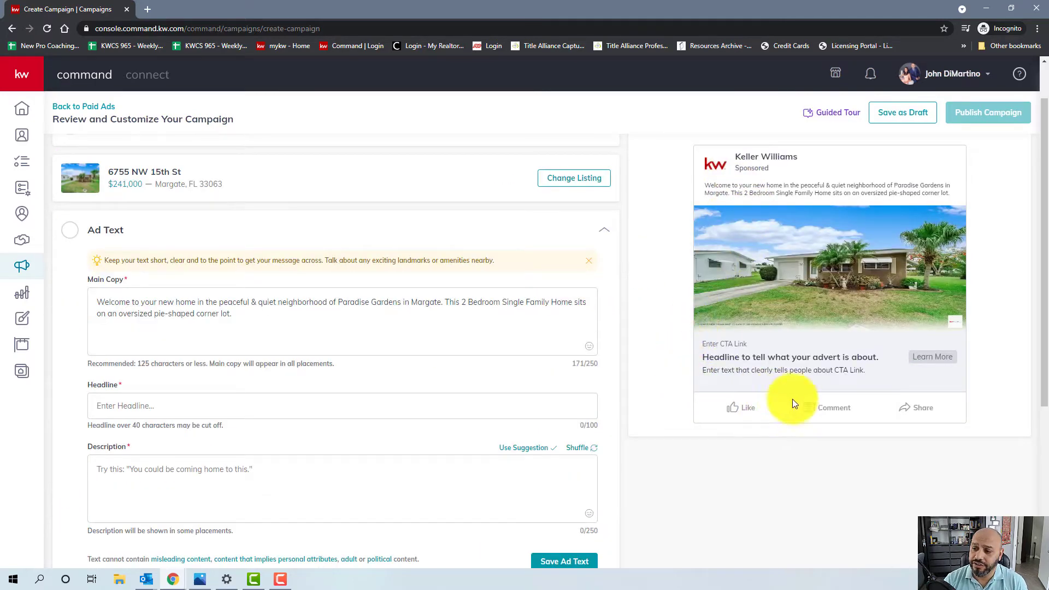
scroll(934, 280, "up", 1)
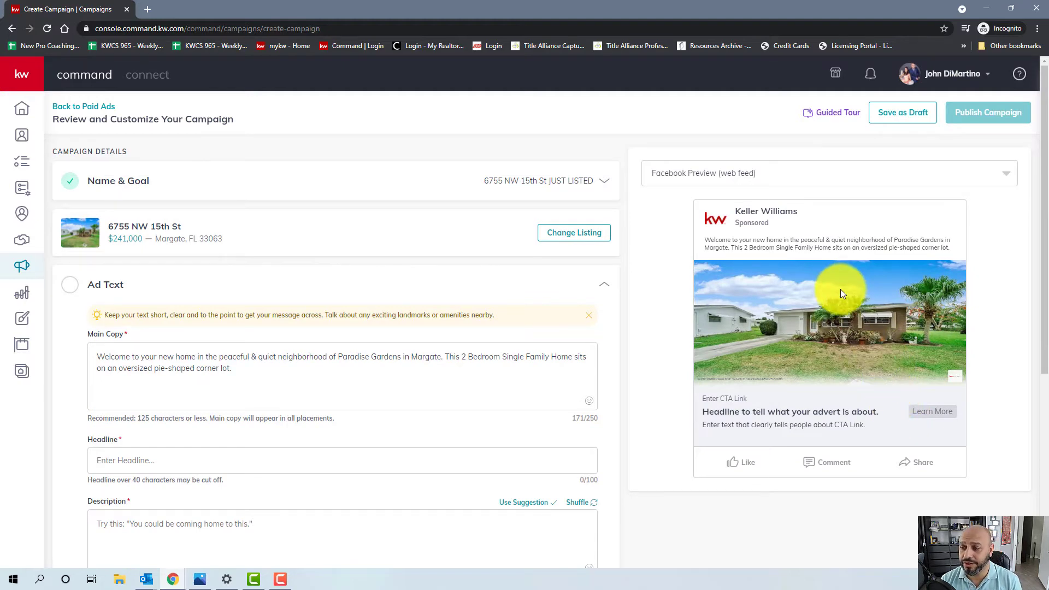
left_click(655, 185)
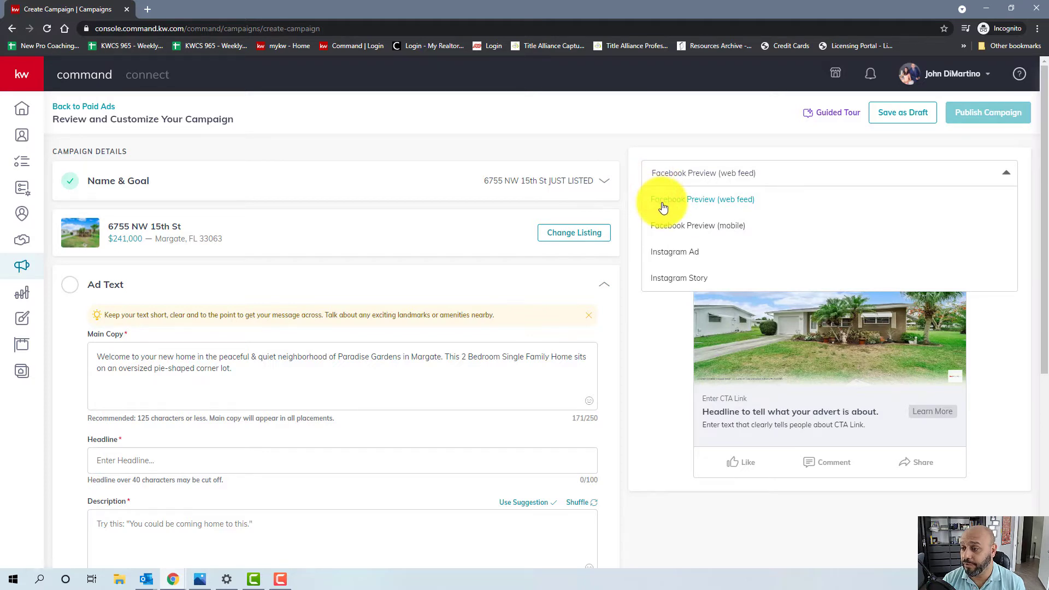
left_click(658, 225)
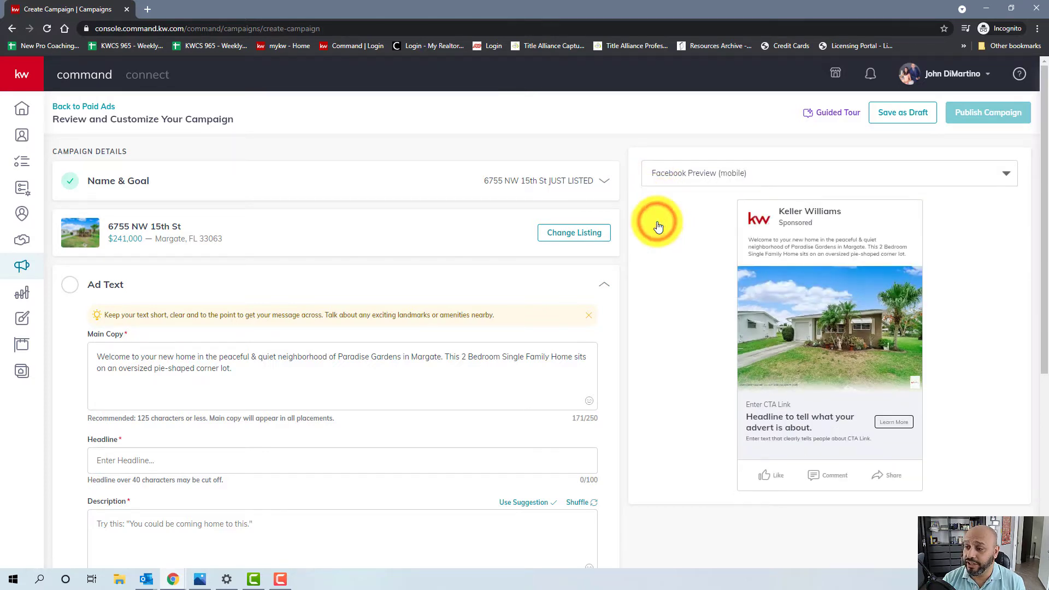
left_click(745, 173)
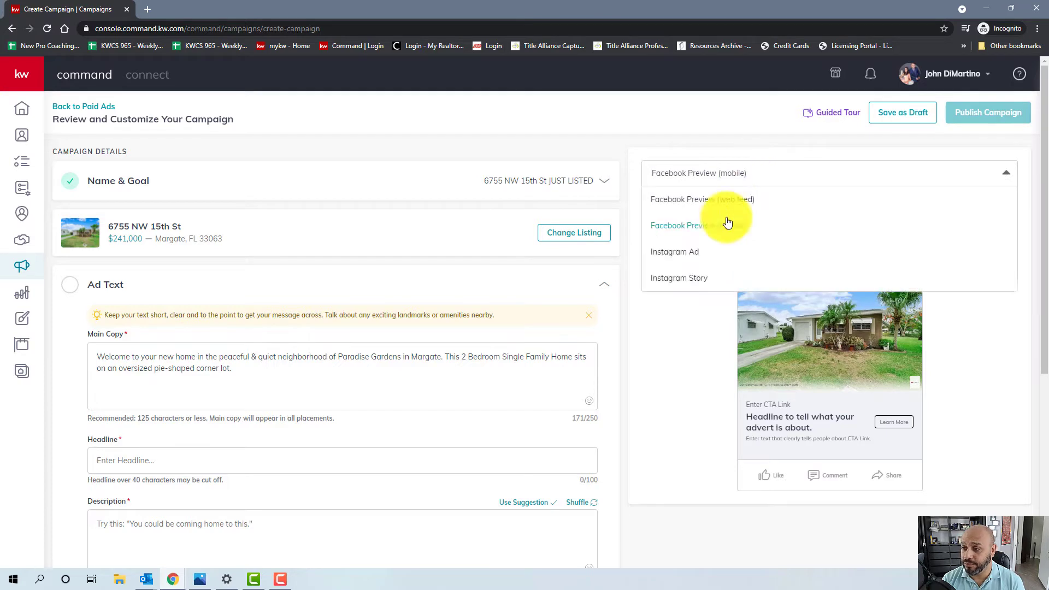
left_click(711, 200)
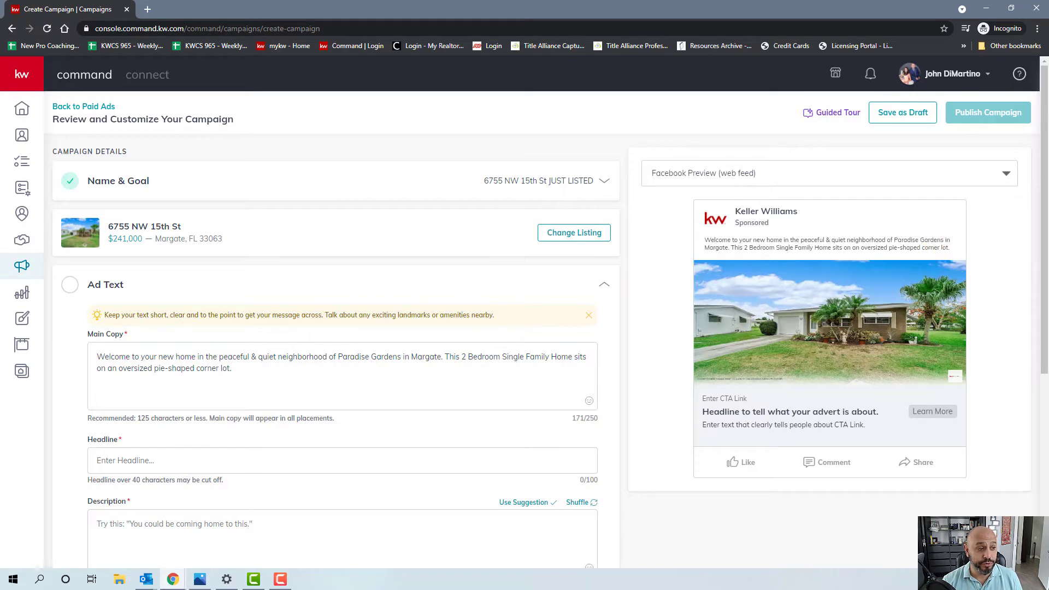
- Replace the main copy with the 240-character corner waterfront lot text ending 'Could that be you?'
triple_click(122, 367)
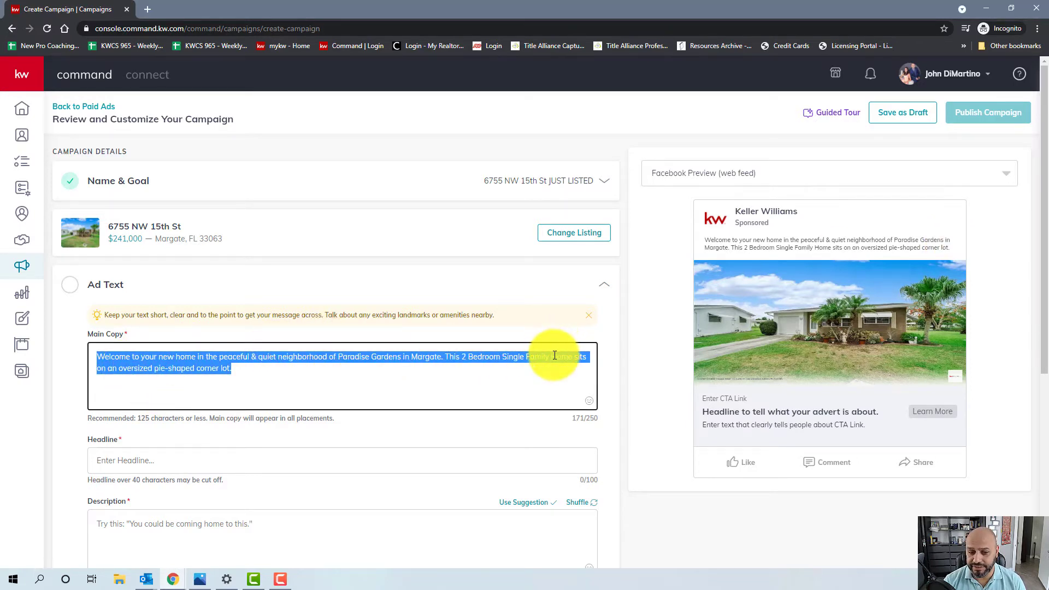
type("Welcome to your new home in the peaceful & quiet neighborhood of Paradise Gardens in Margate. This 2 Bedroom Single Family Home sits on an oversized pie-shaped corner waterfront lot!  This home is looking for a new owner. Could that be you?")
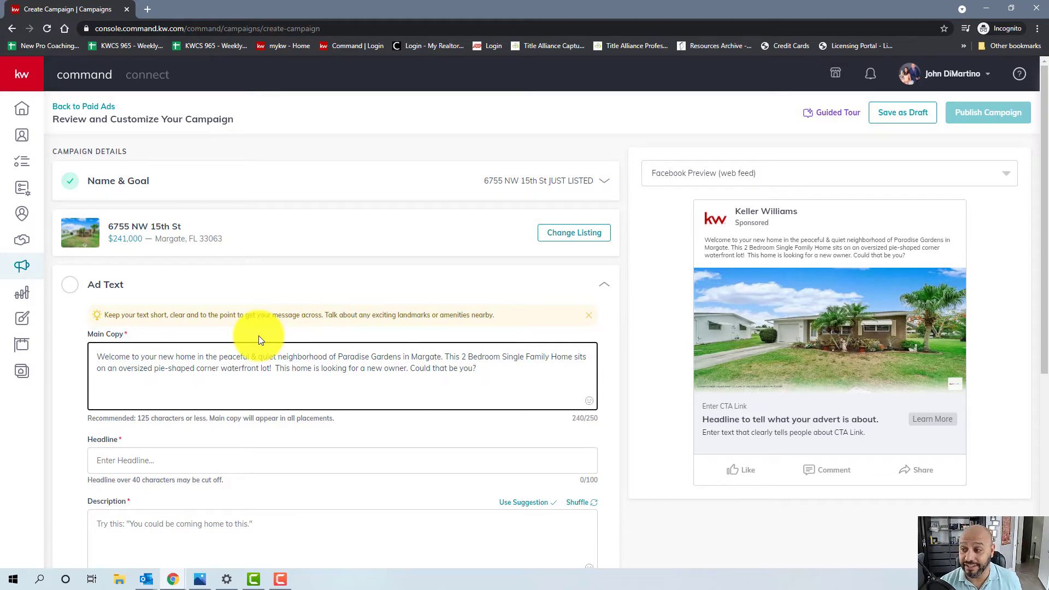
left_click(572, 386)
scroll(368, 357, "down", 3)
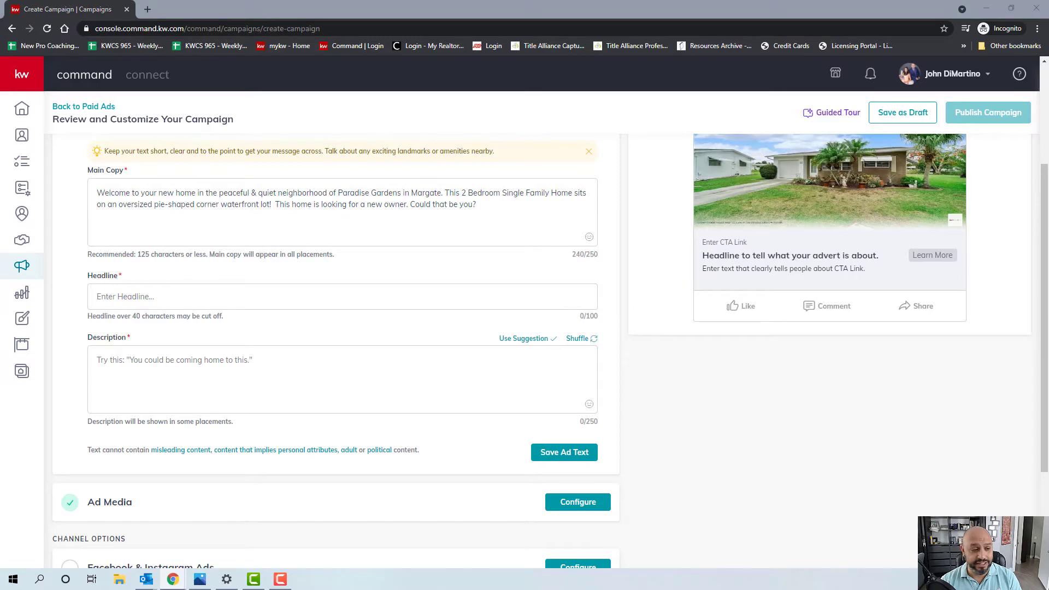
- Enter the headline 'JUST LISTED 2 Bedroom Home in Margate' and check it in the preview
left_click(155, 289)
type("JUST LISTED 2 Bedroom Home in Margate")
scroll(707, 422, "up", 3)
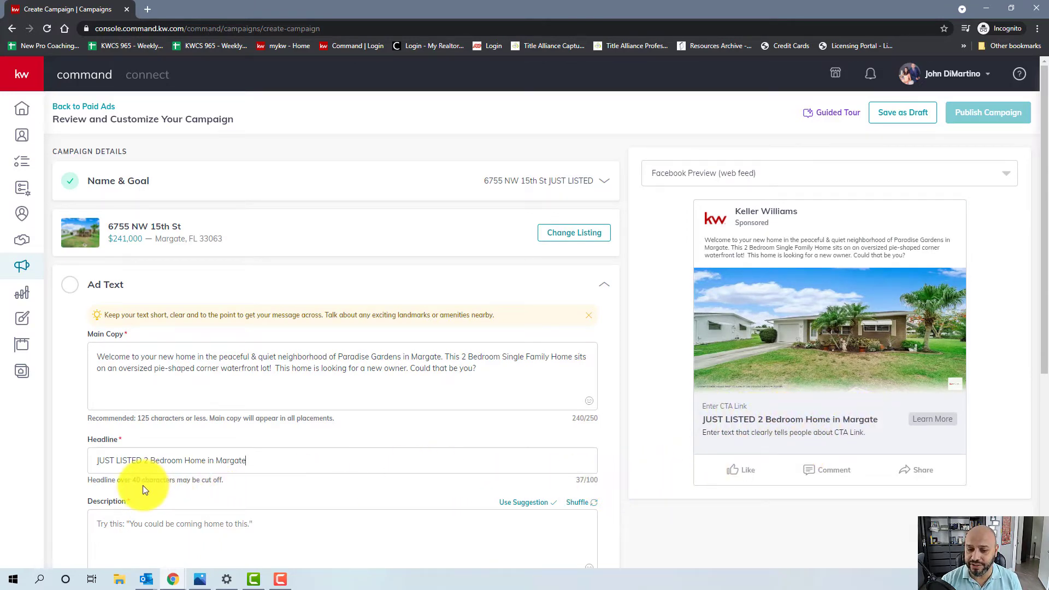
scroll(287, 474, "down", 2)
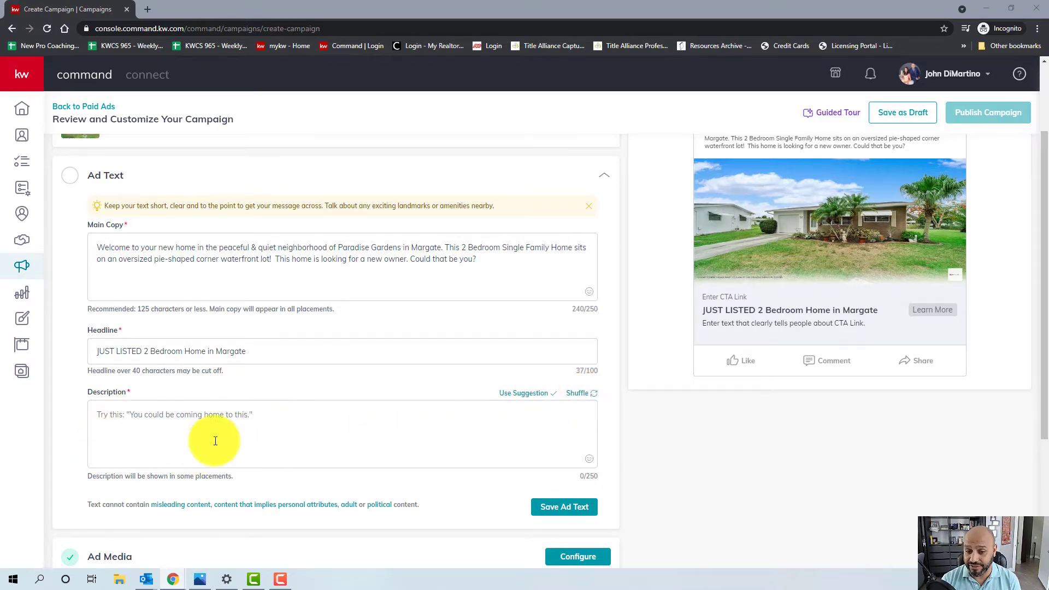
- Set the description to 'Schedule a private tour with me today or Click for more details!' and save
left_click(582, 393)
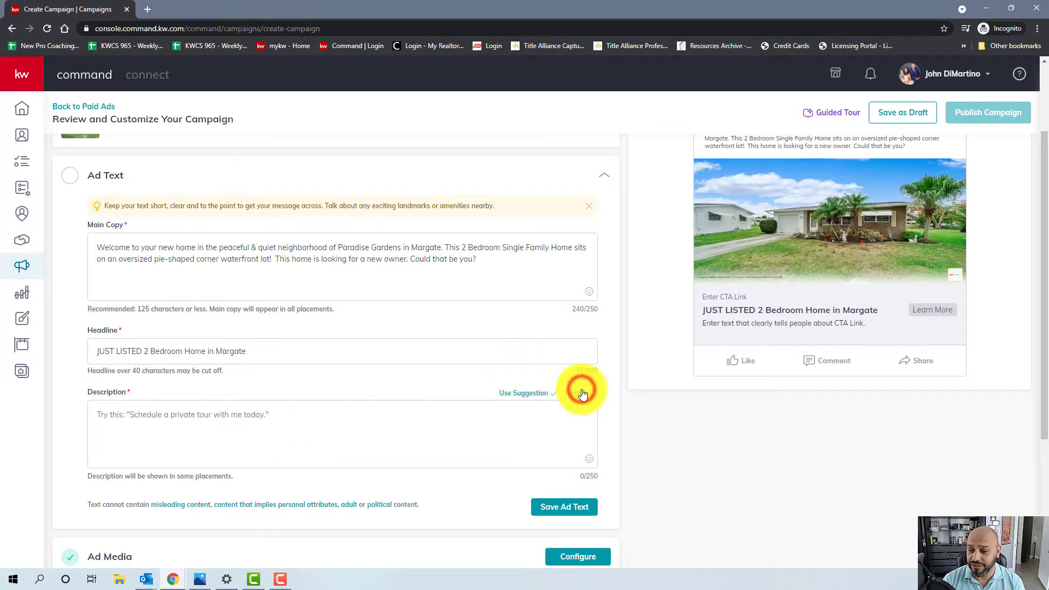
left_click(582, 394)
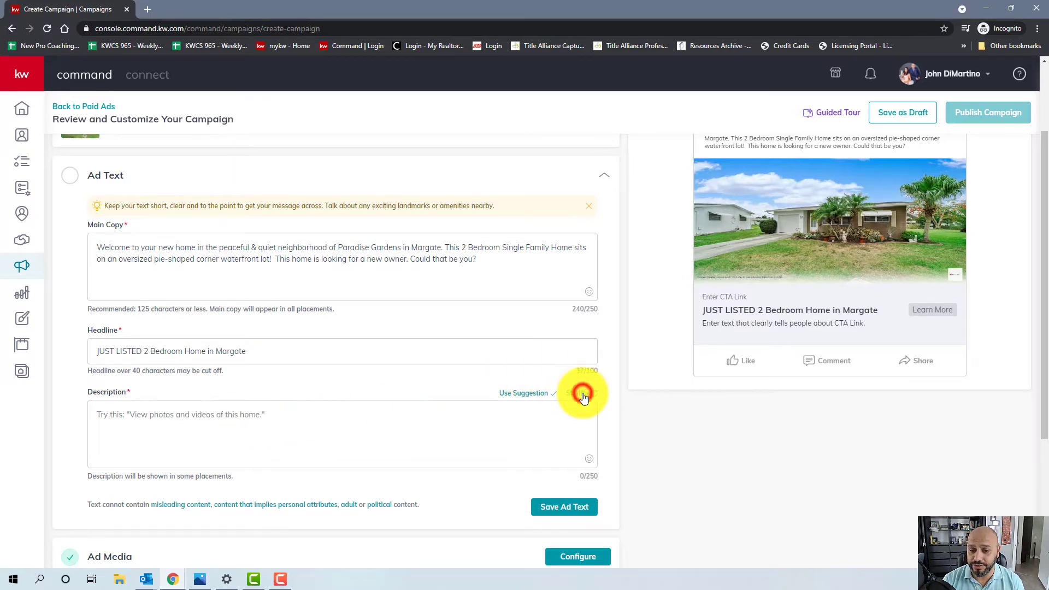
left_click(582, 394)
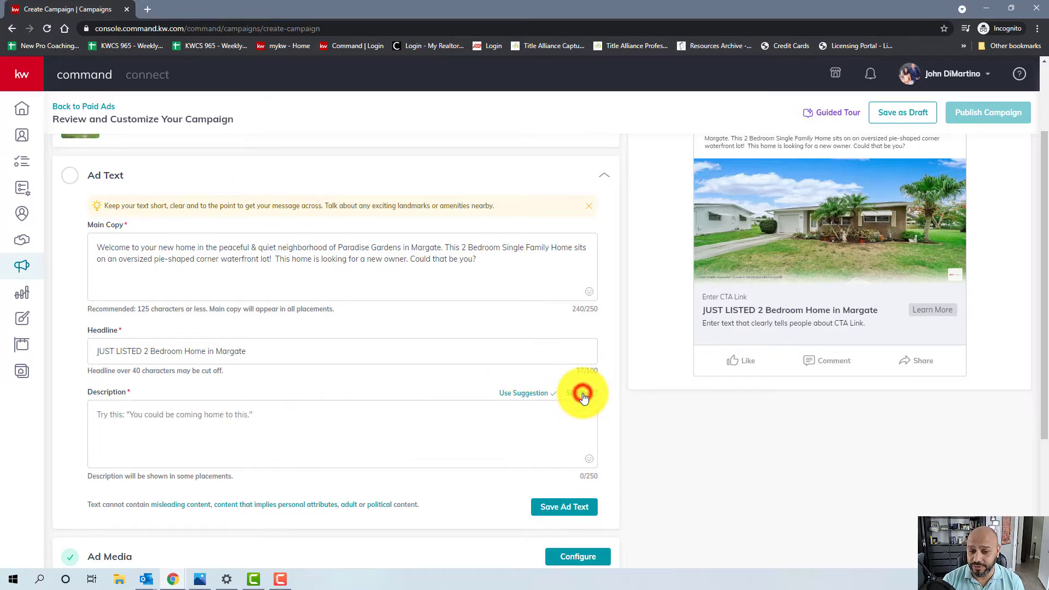
left_click(516, 393)
triple_click(308, 417)
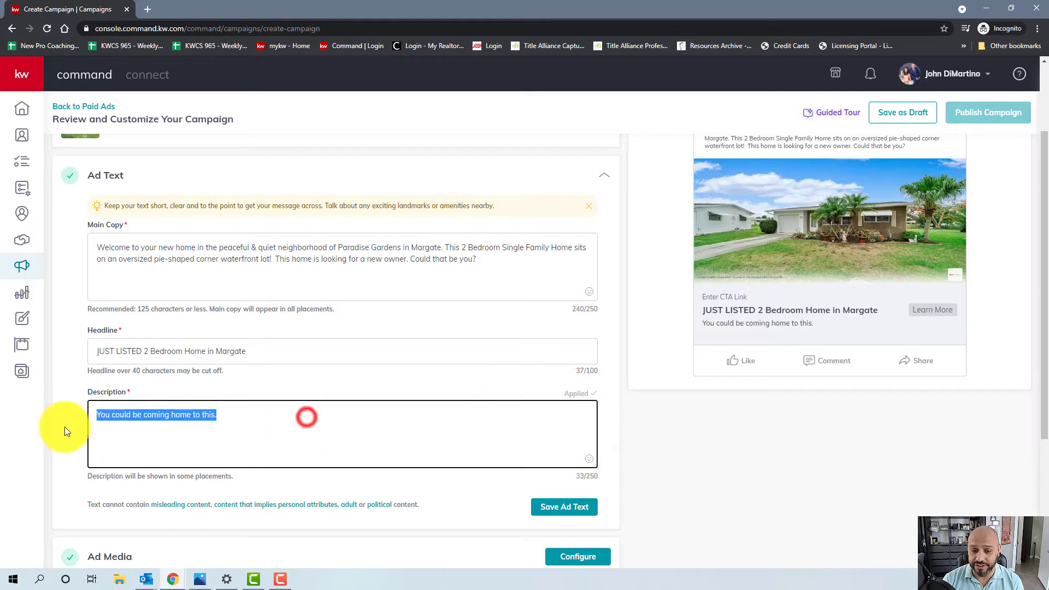
type("Schedule a private tour with me today or Click for more details!")
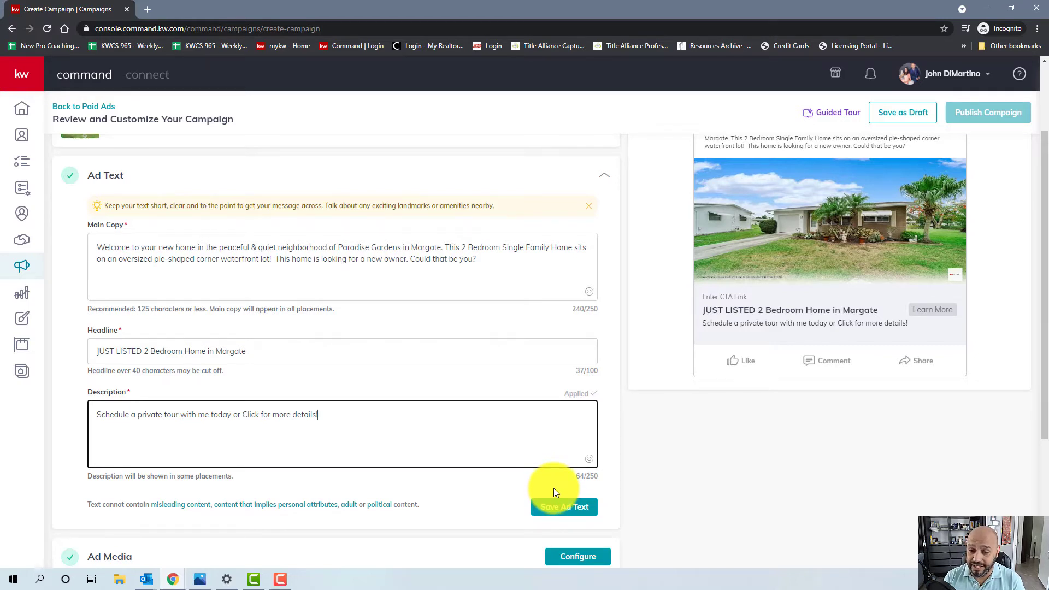
left_click(555, 509)
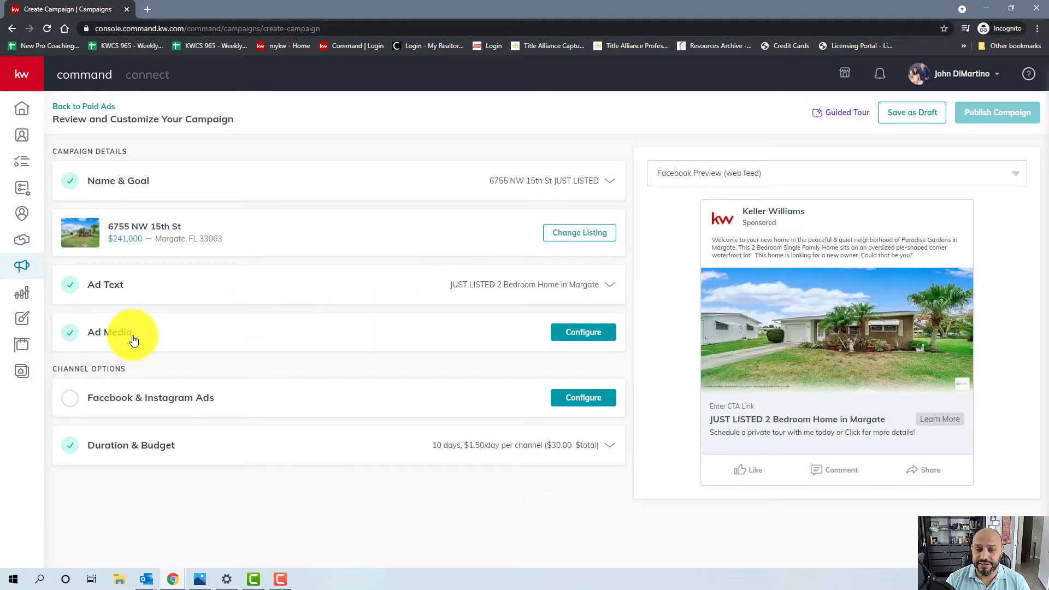
- Add the listing's pond photo to the ad media, cropped
left_click(596, 330)
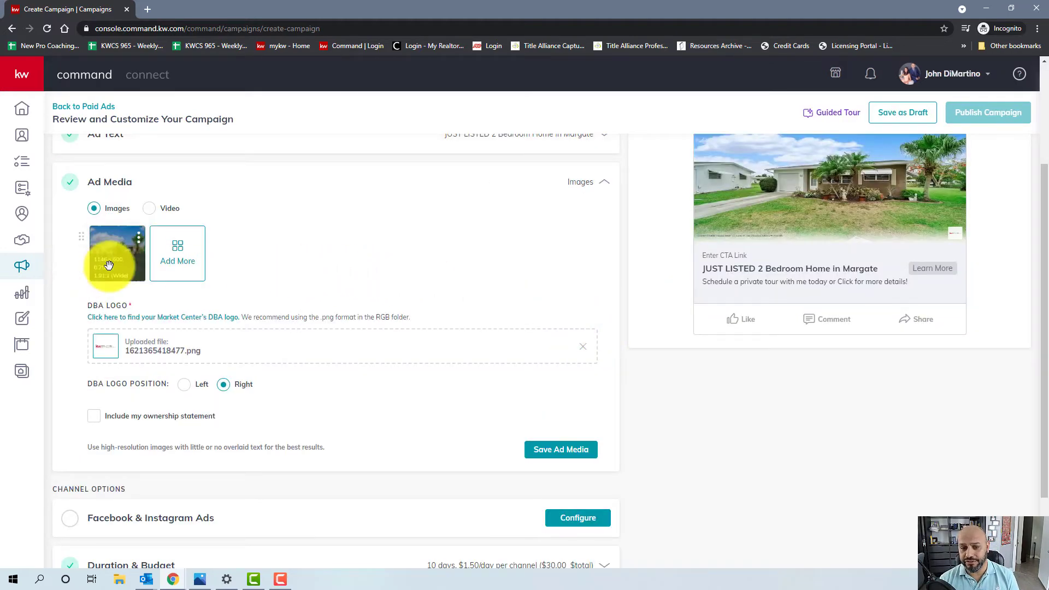
mouse_move(116, 269)
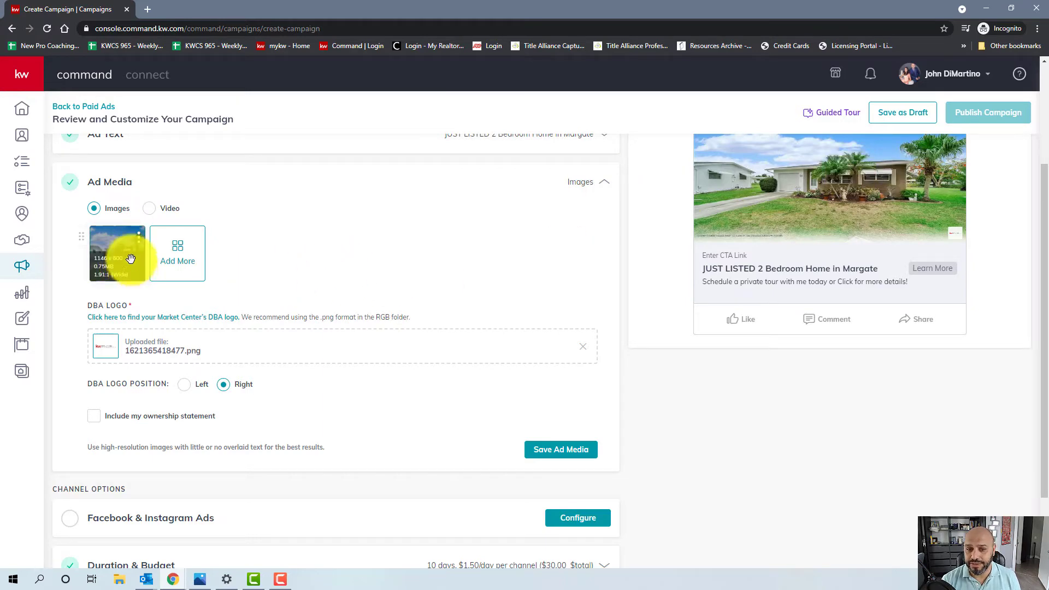
left_click(177, 264)
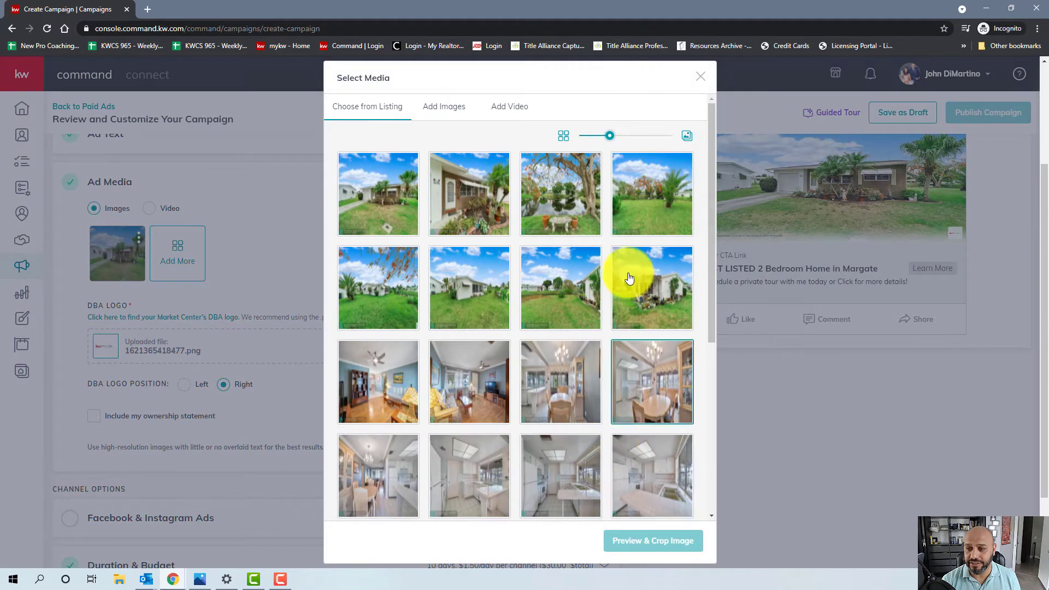
left_click(581, 200)
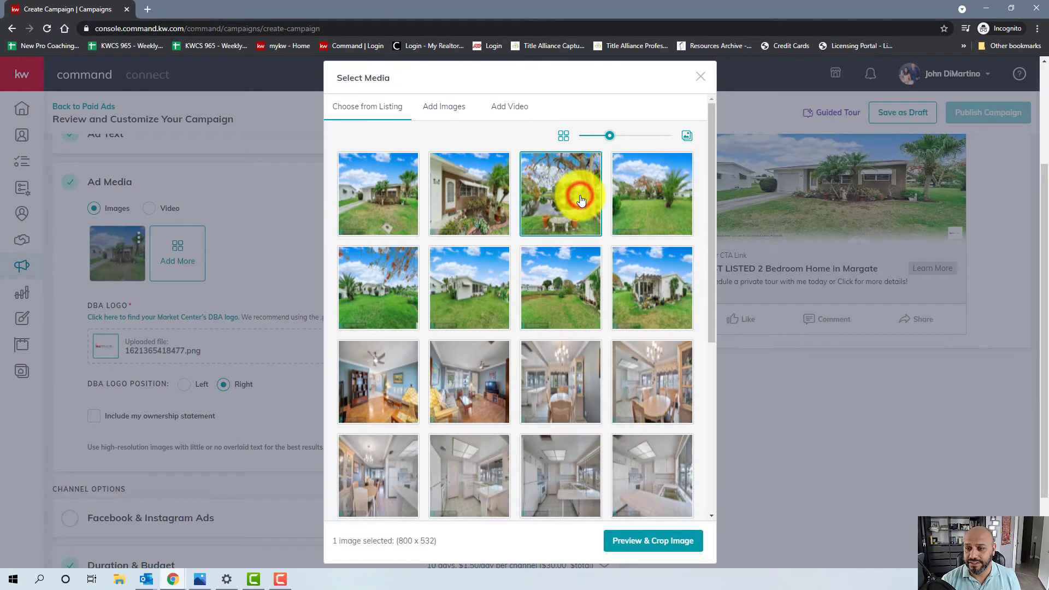
left_click(631, 532)
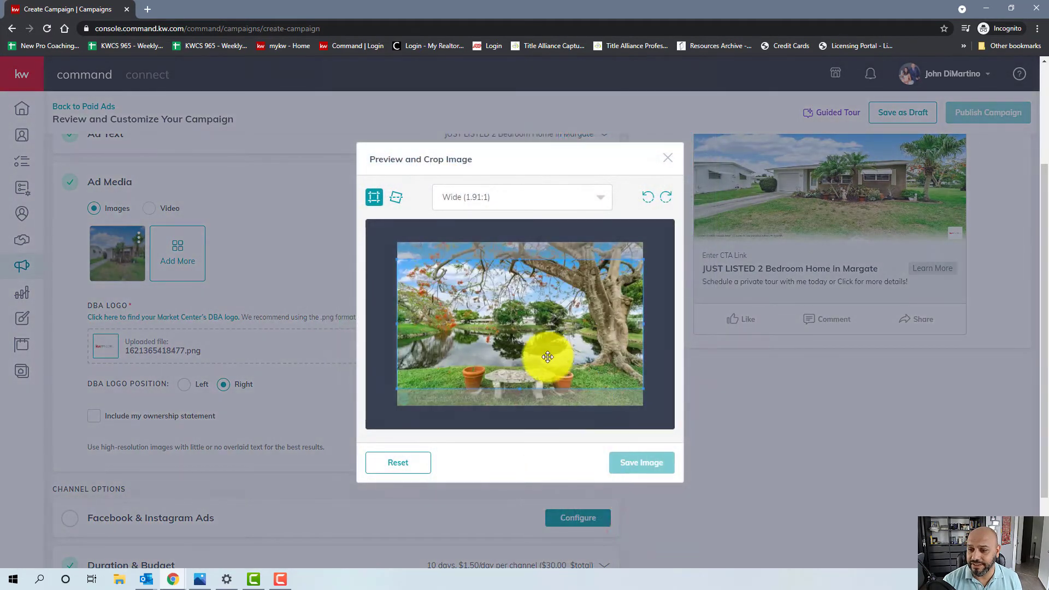
left_click(540, 337)
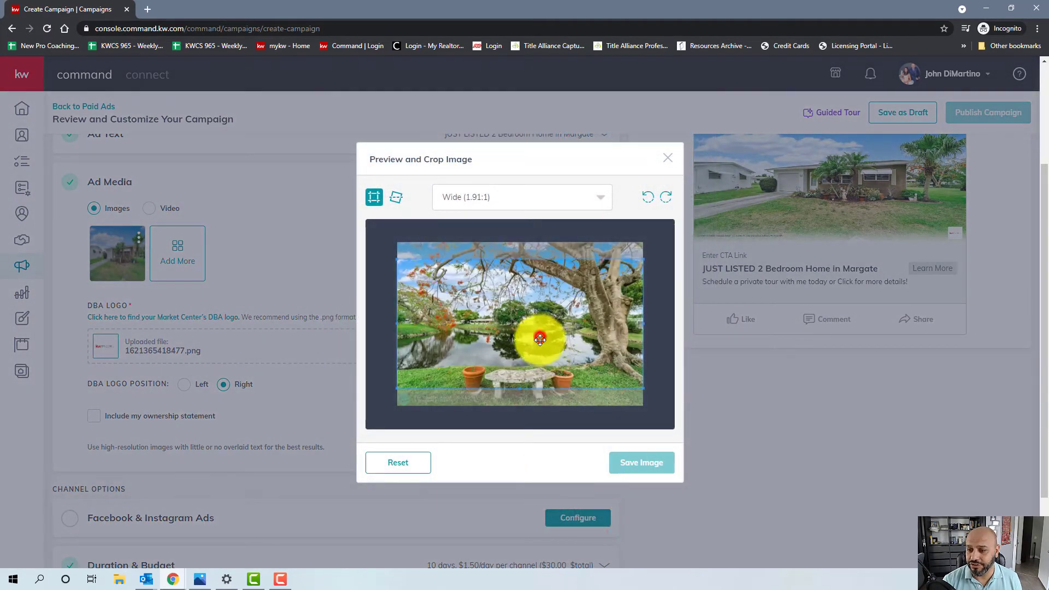
left_click(635, 465)
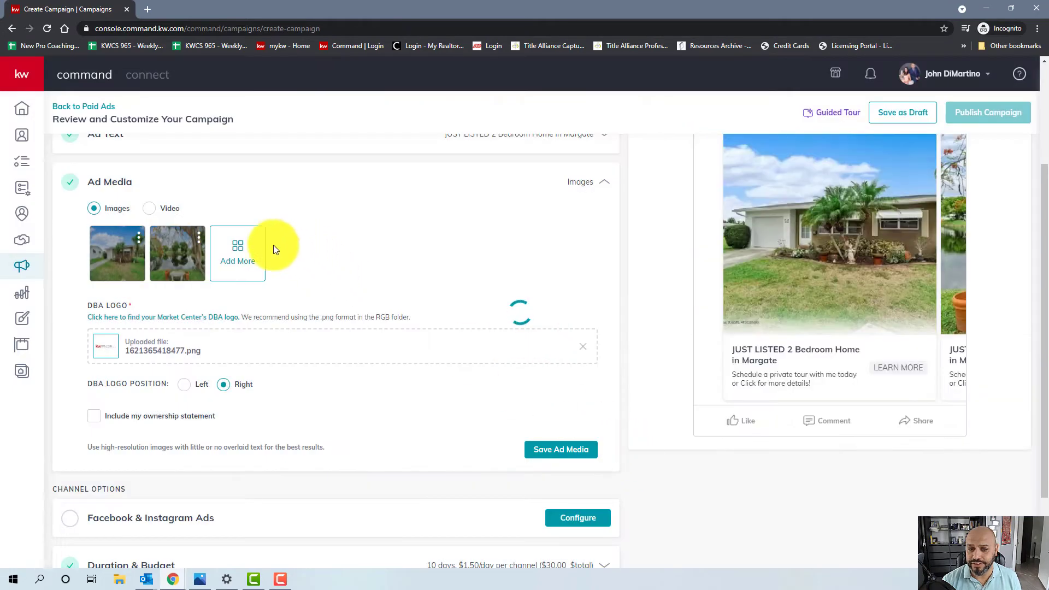
- Add more listing photos for a four-image carousel and save the ad media
left_click(231, 257)
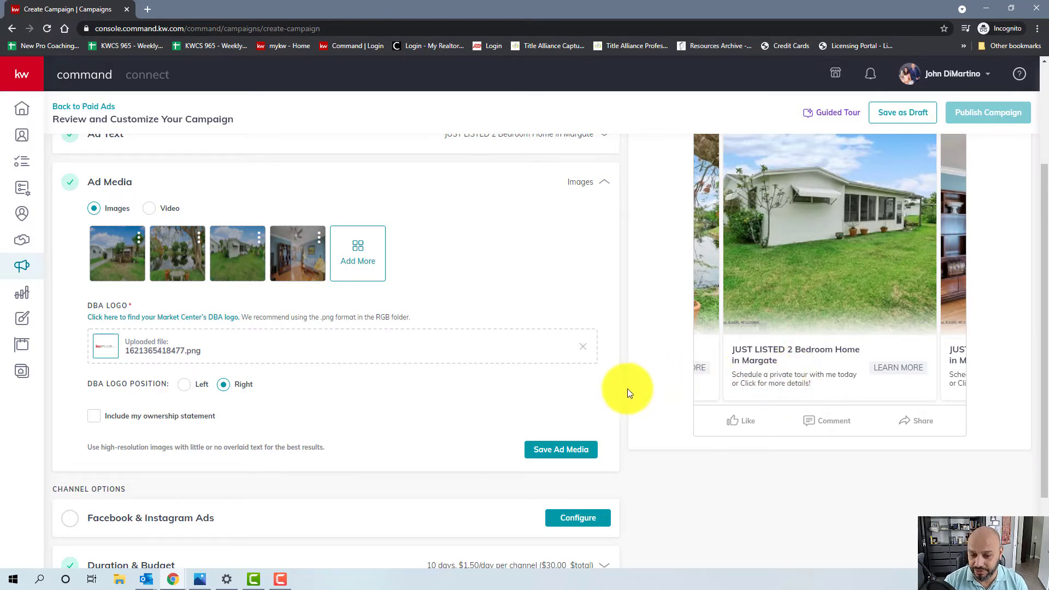
scroll(245, 355, "down", 1)
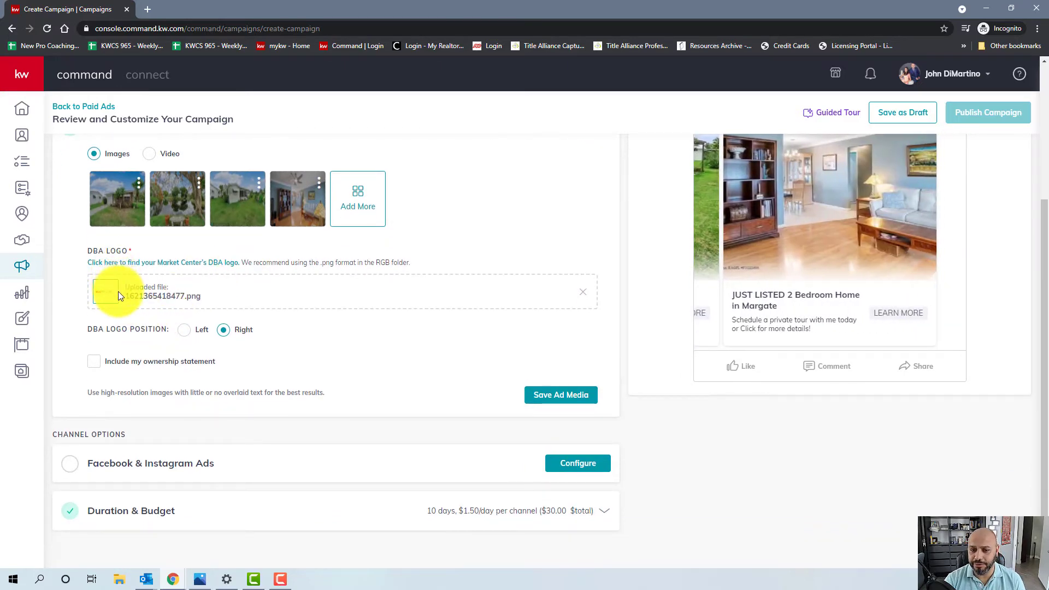
scroll(338, 328, "down", 1)
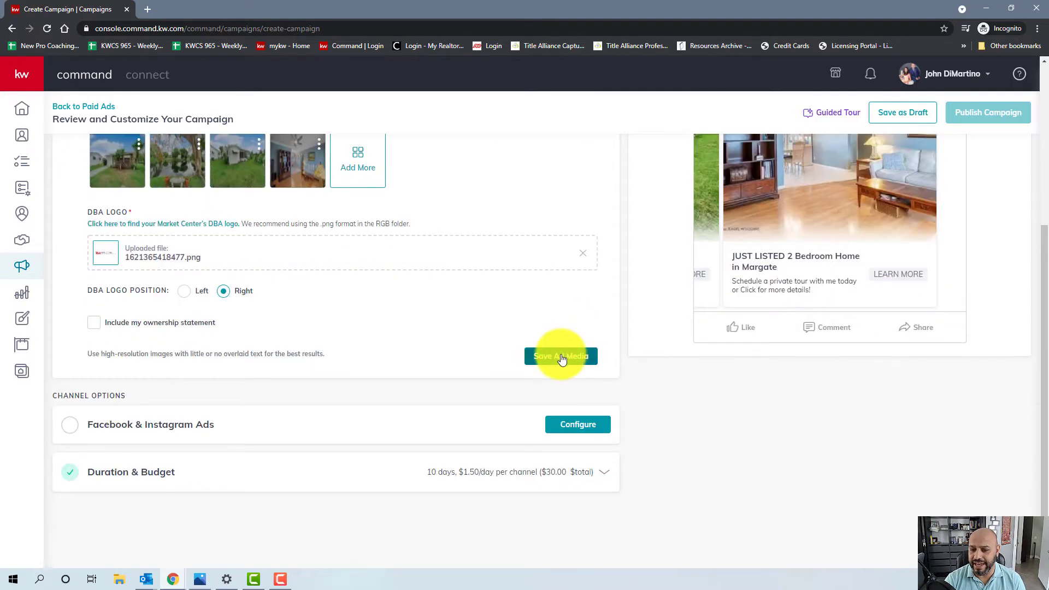
left_click(562, 358)
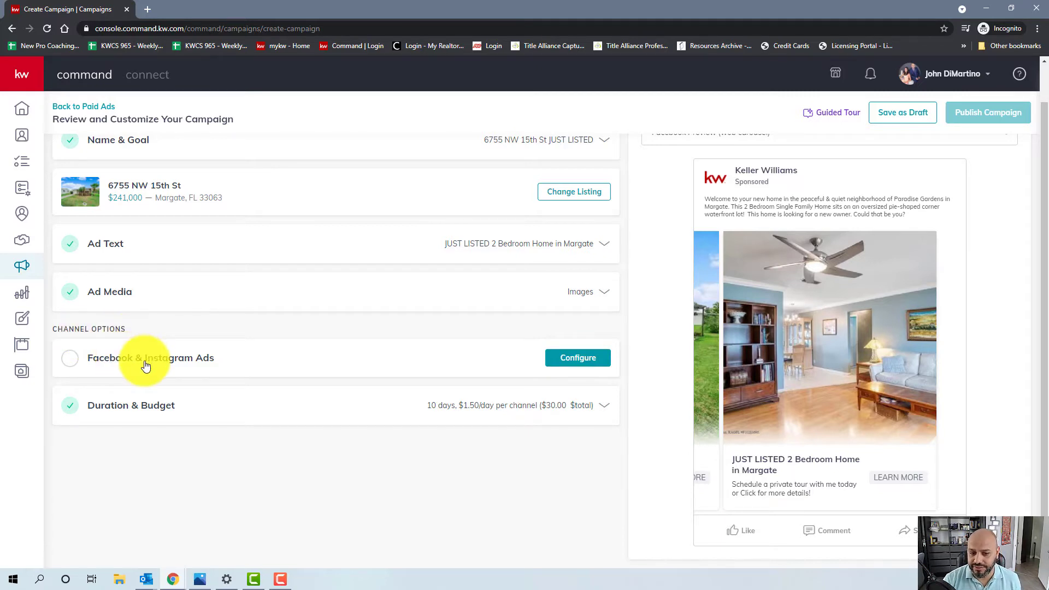
- Run the Facebook & Instagram ad from the team's Keller Williams business page
left_click(562, 358)
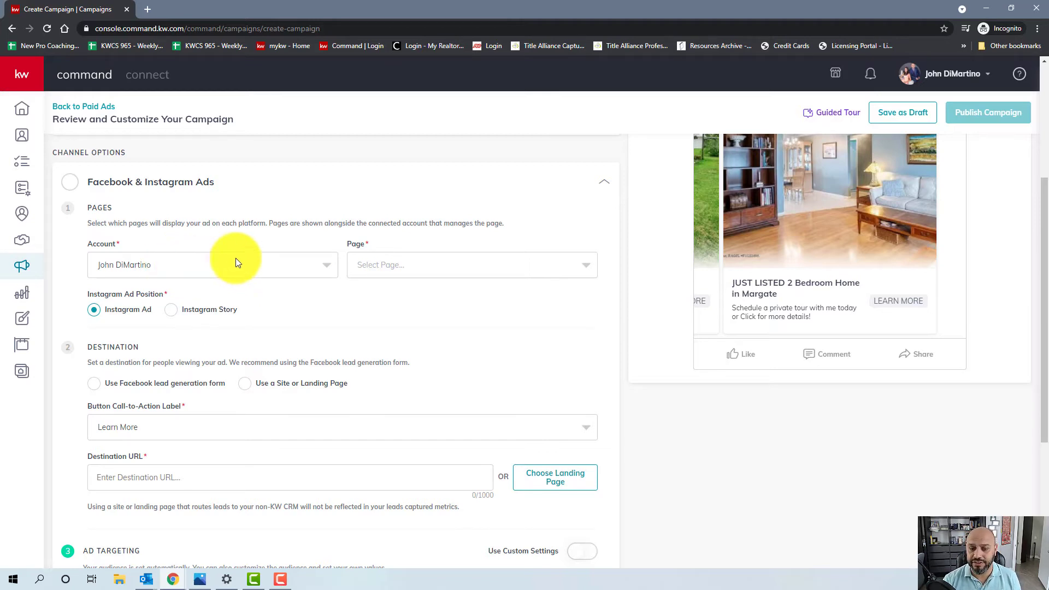
left_click(391, 267)
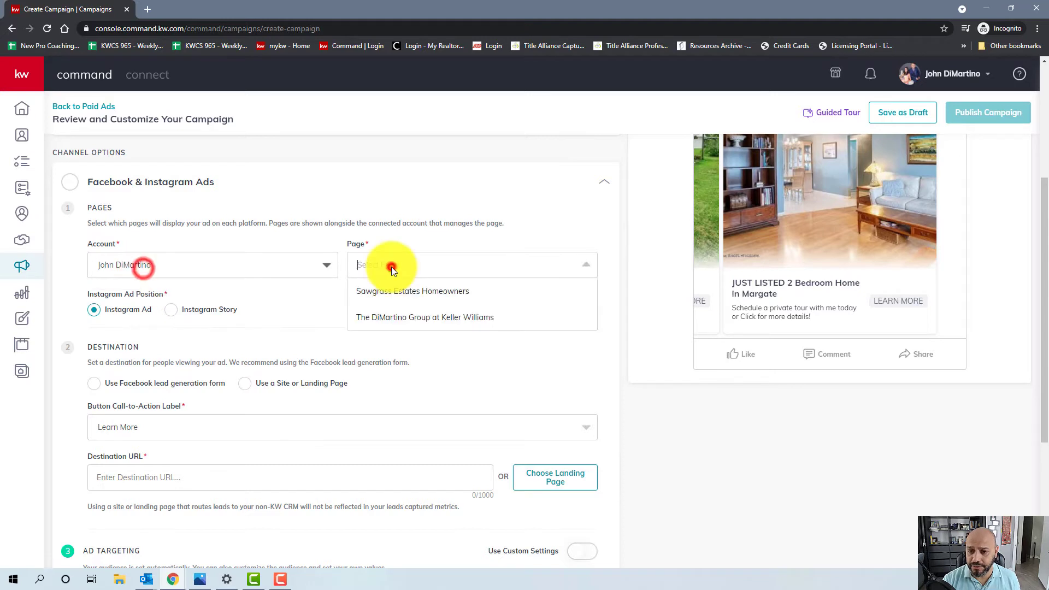
left_click(383, 318)
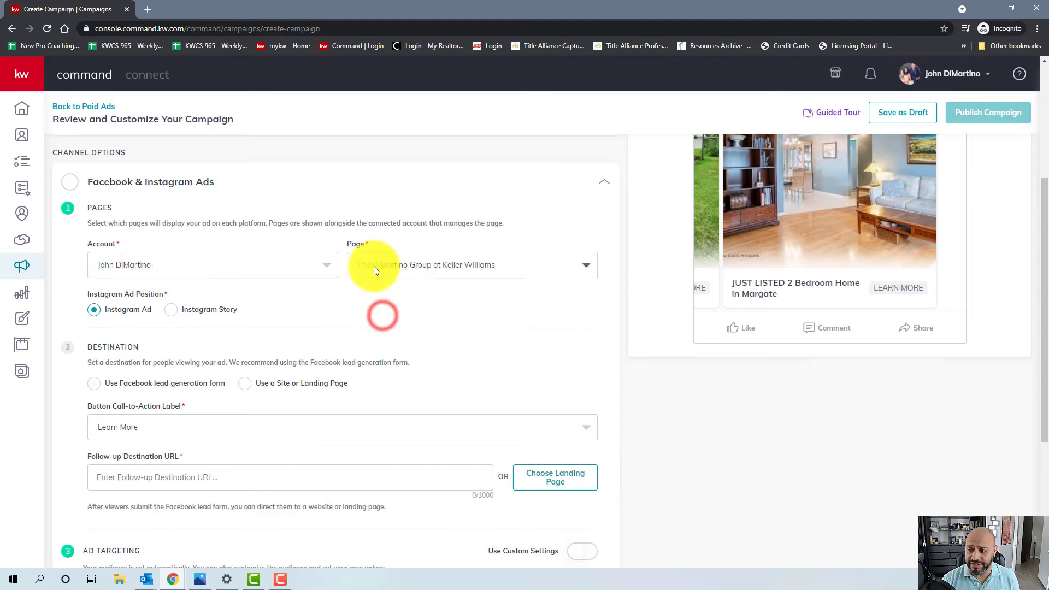
scroll(371, 264, "down", 3)
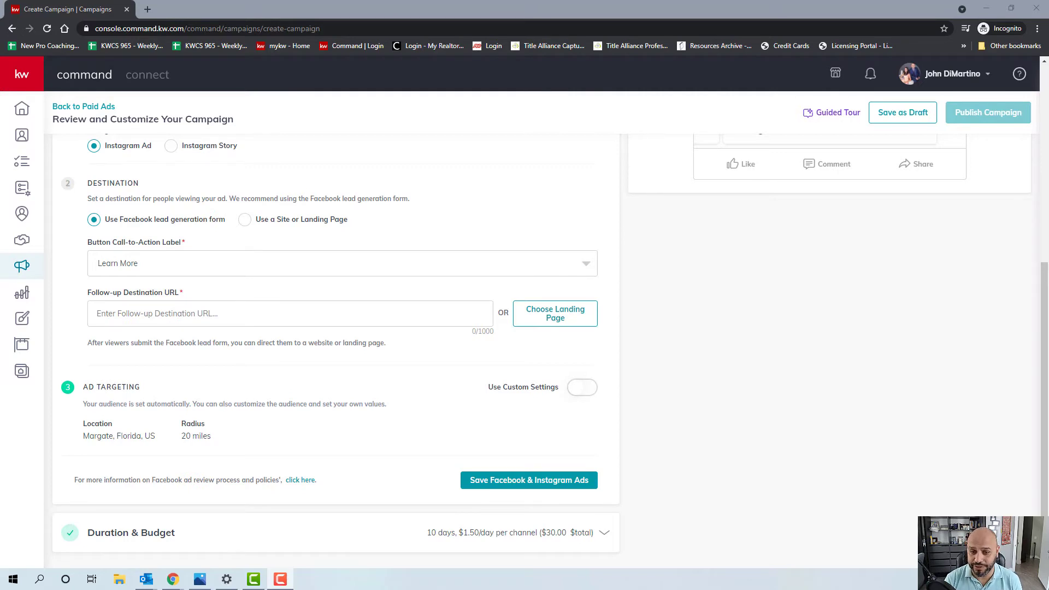
- Keep Learn More as the lead form's button label and bring up the landing page list
left_click(182, 258)
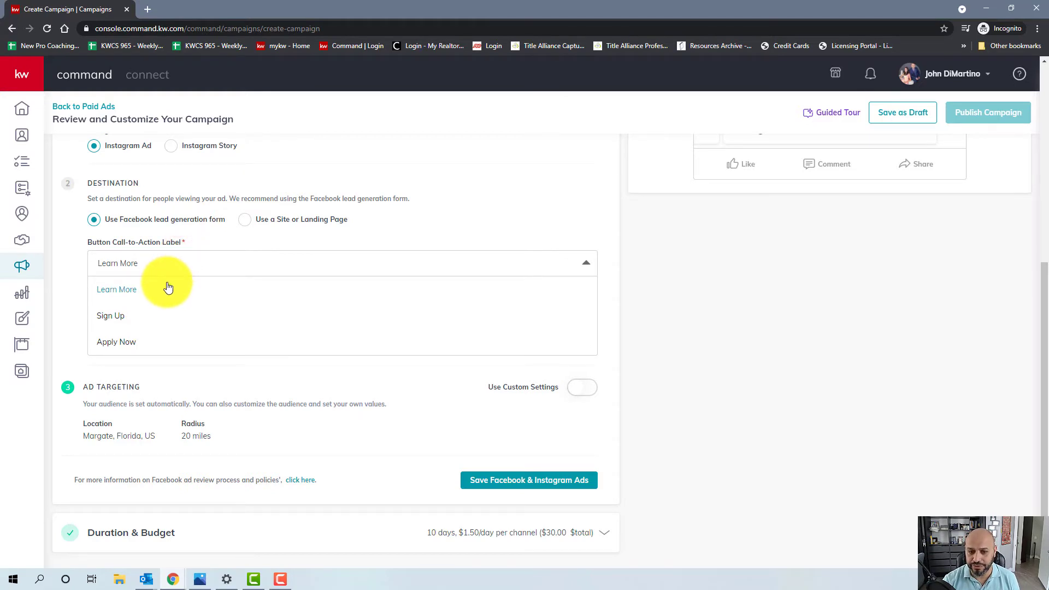
left_click(121, 296)
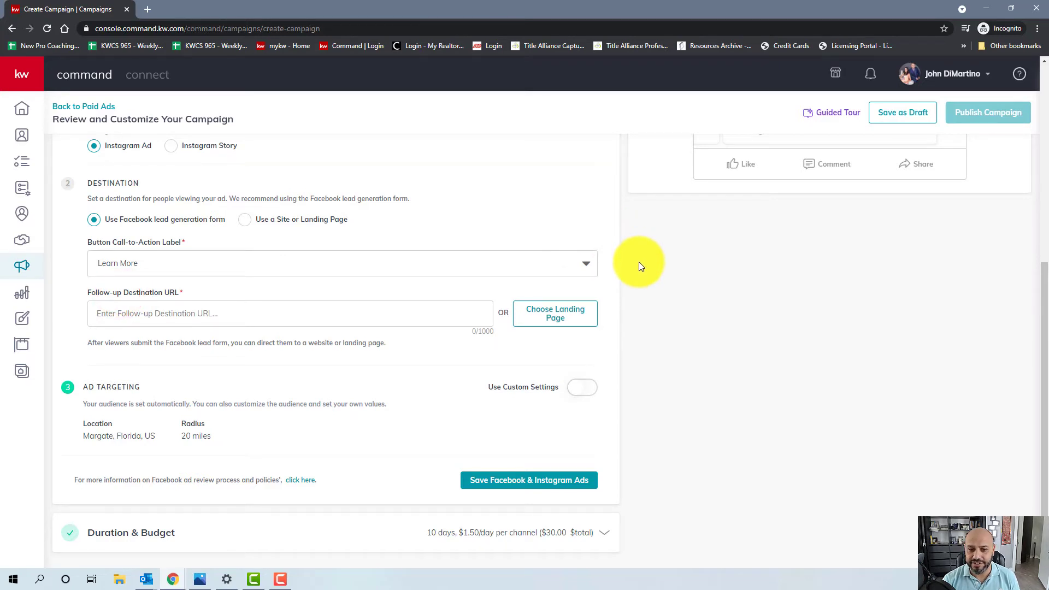
scroll(819, 257, "up", 5)
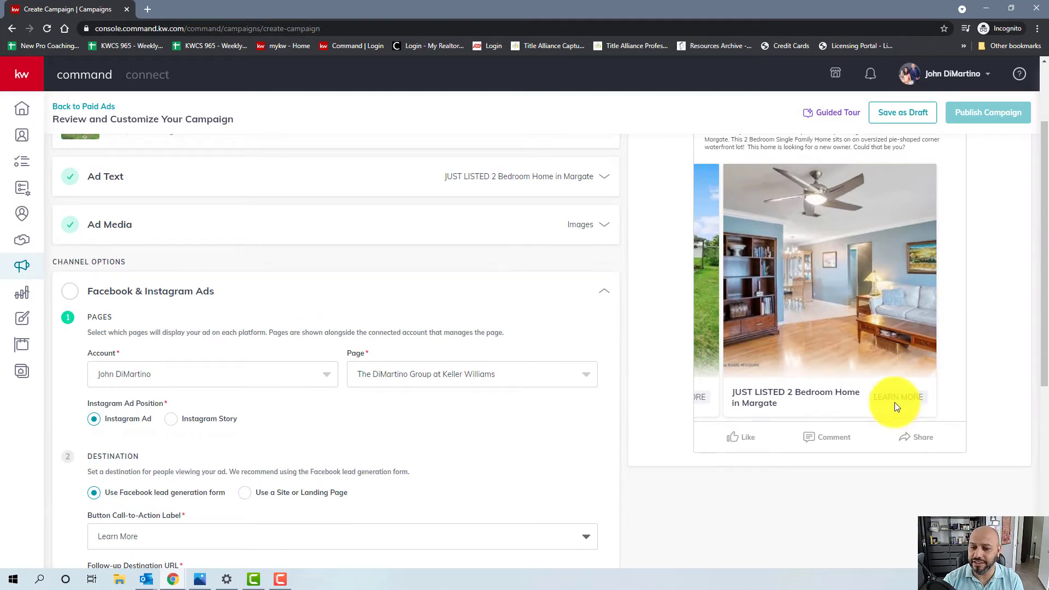
scroll(656, 374, "down", 5)
scroll(658, 376, "down", 1)
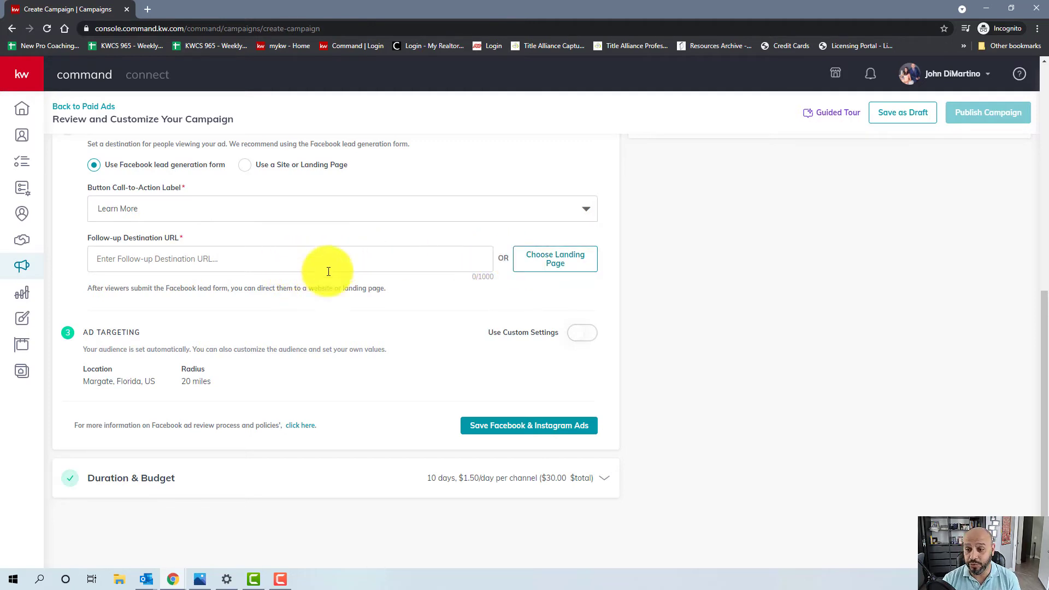
left_click(552, 263)
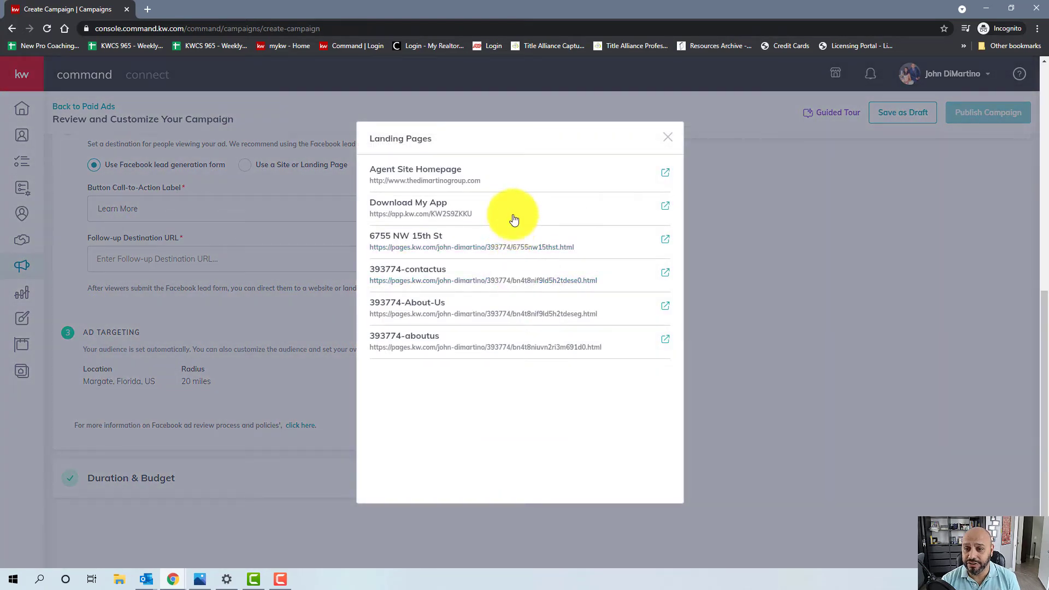
left_click(392, 249)
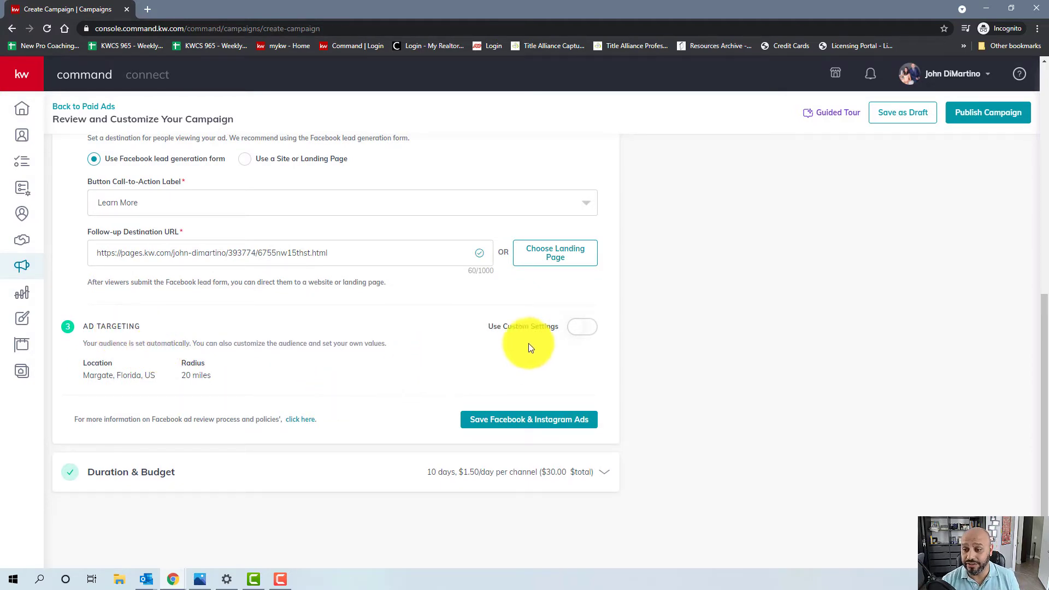
- Use custom targeting around Margate, Florida with a 15-mile radius and save the ad settings
left_click(574, 327)
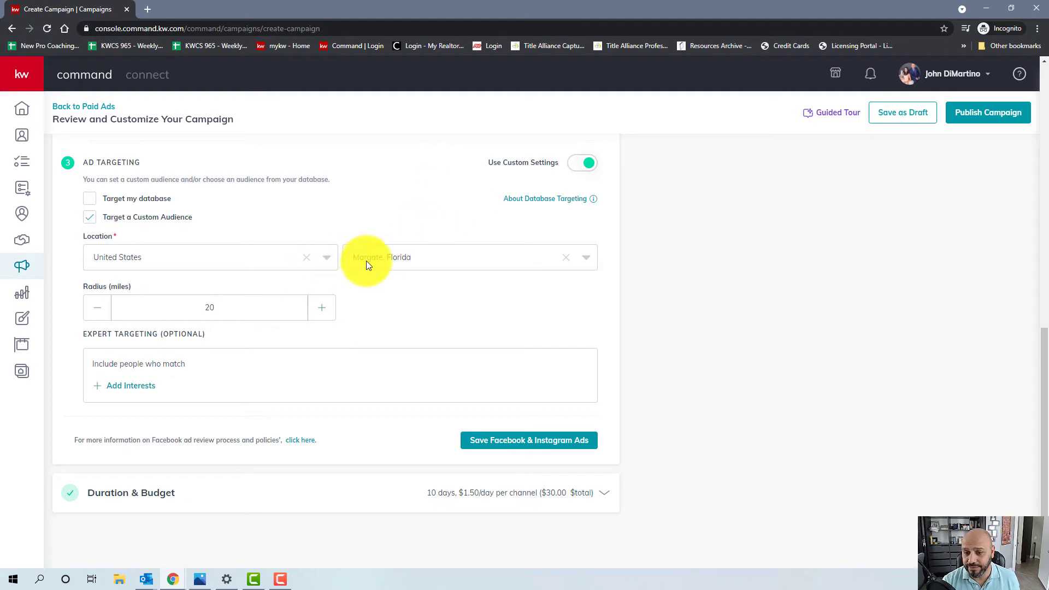
left_click(402, 263)
left_click(402, 263)
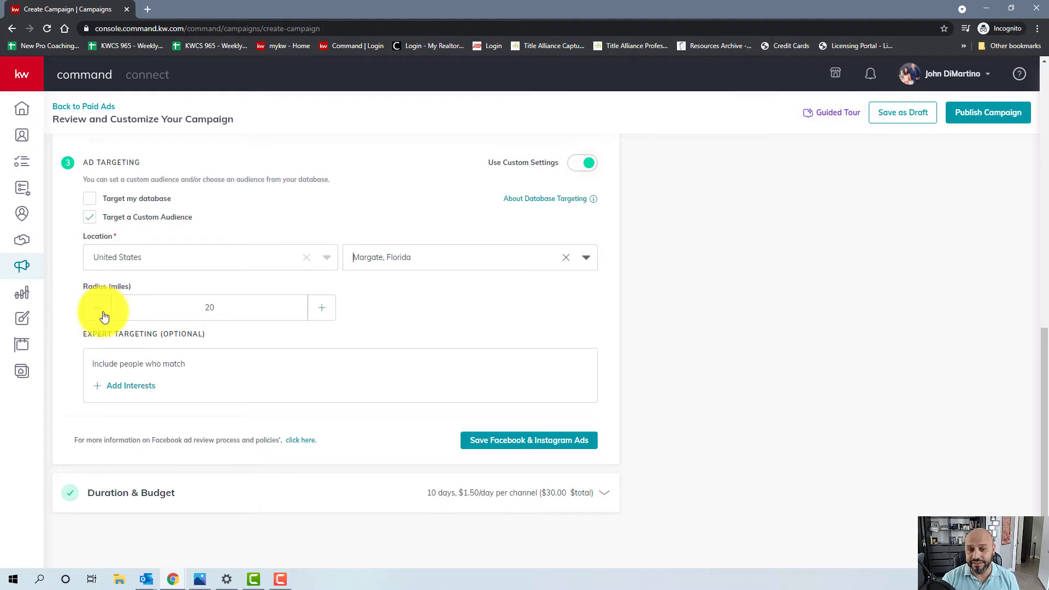
left_click(98, 308)
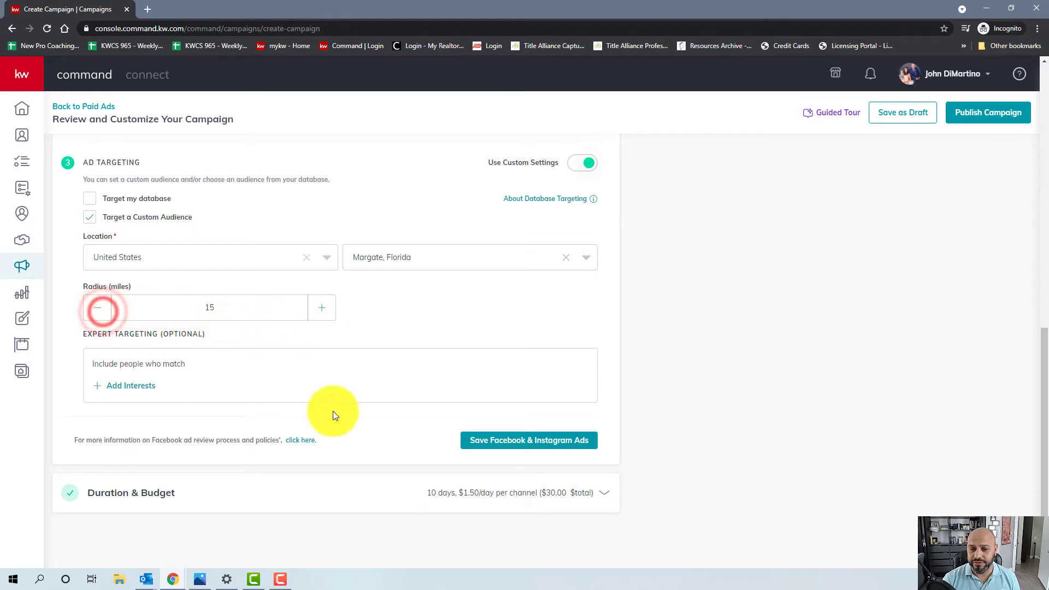
scroll(333, 427, "down", 1)
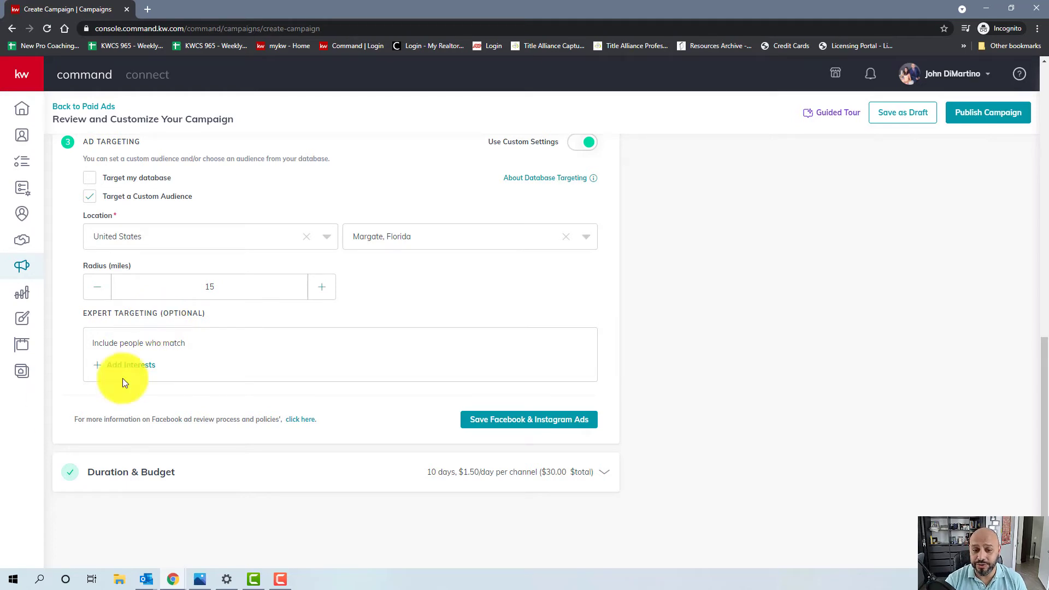
left_click(117, 364)
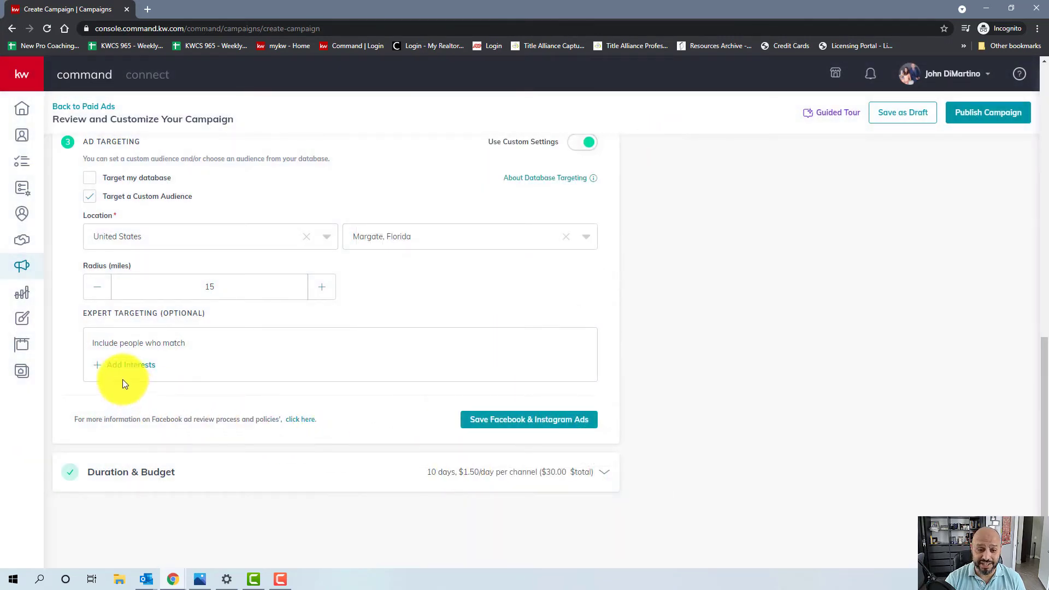
left_click(479, 426)
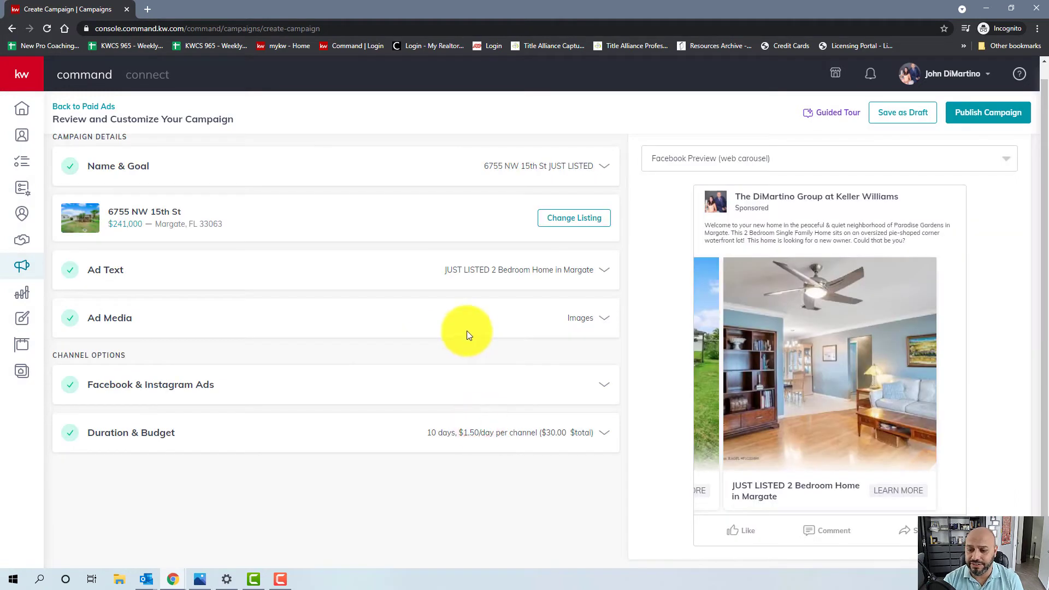
- Expand Duration & Budget to show the May 19–29, 2021 run and $30 total budget
left_click(297, 423)
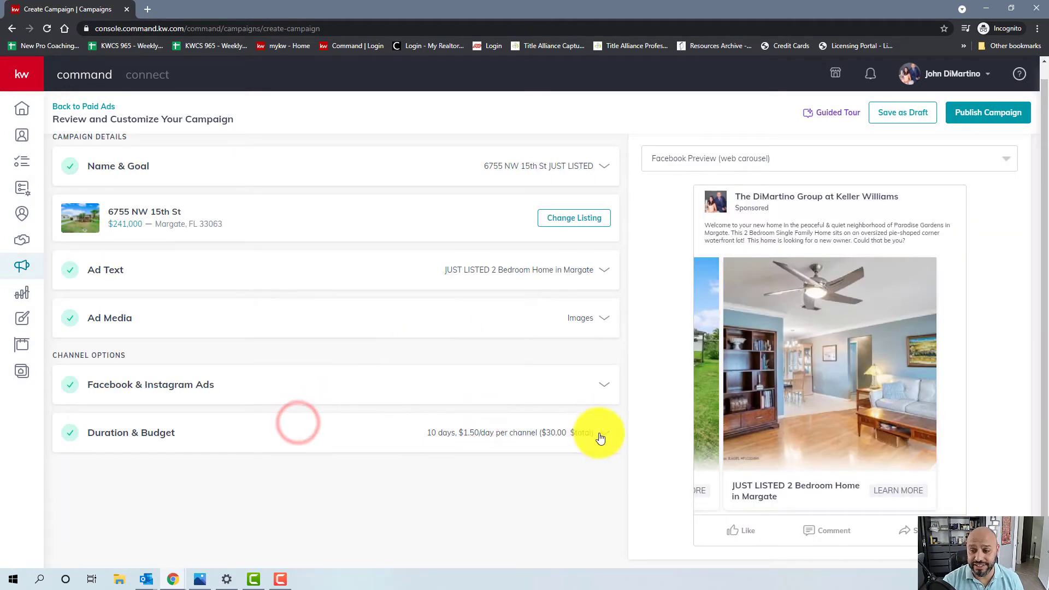
left_click(598, 432)
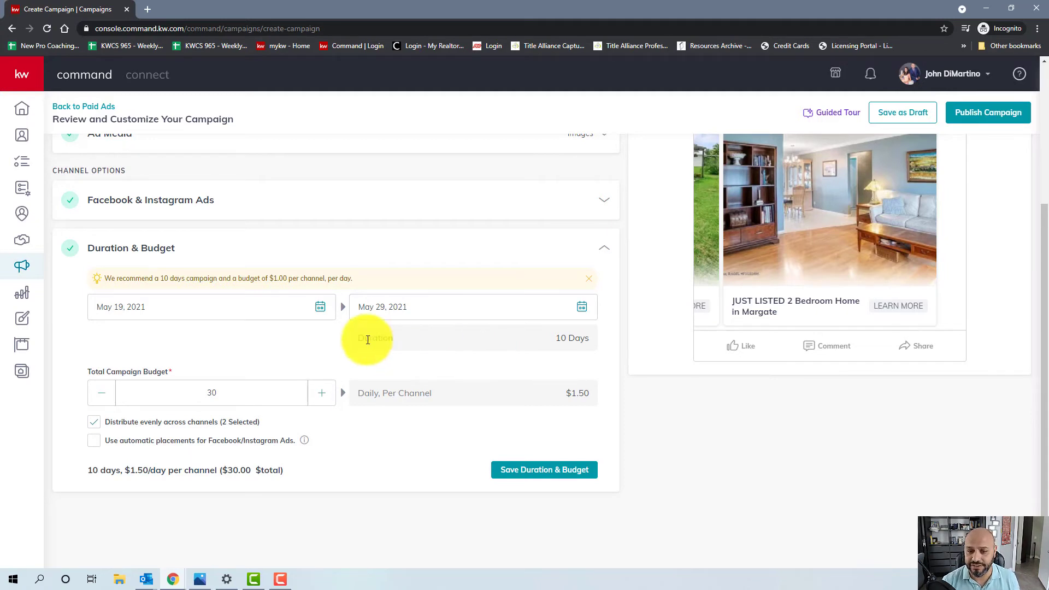
- Check the campaign's May 19 start and May 29, 2021 end dates
left_click(263, 315)
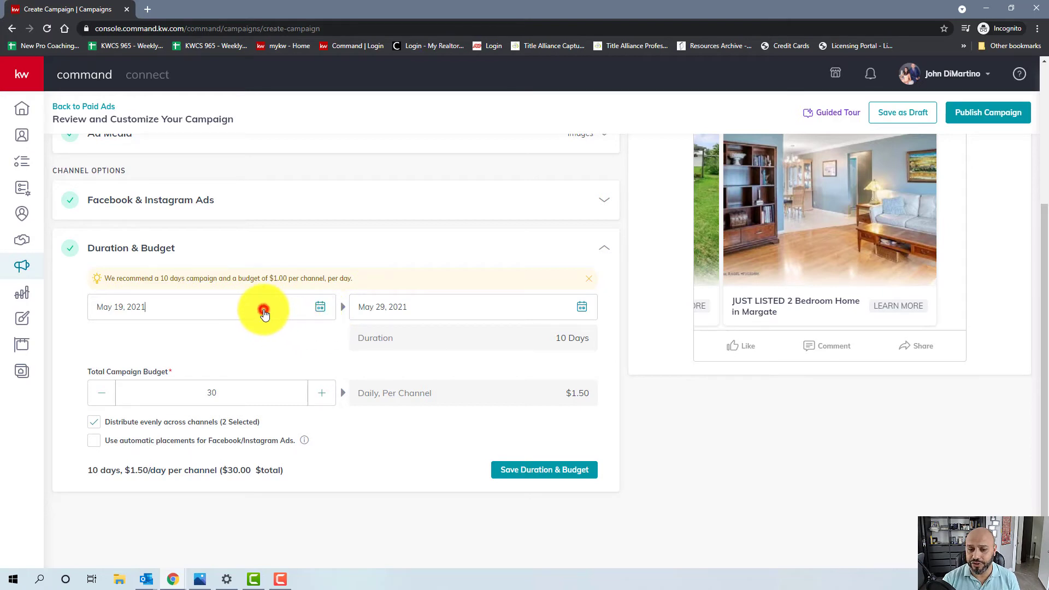
left_click(439, 317)
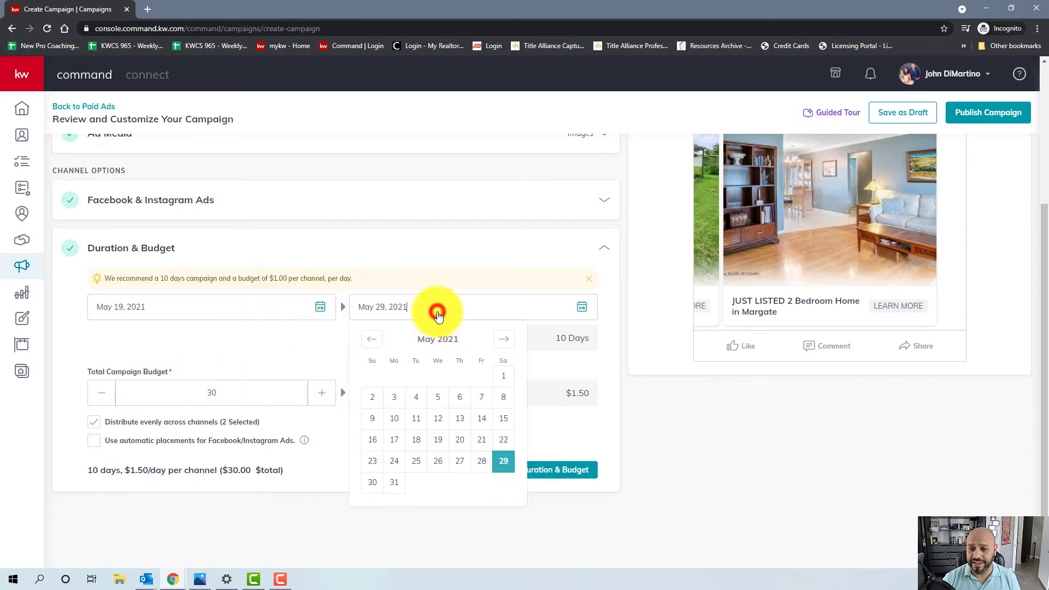
left_click(625, 327)
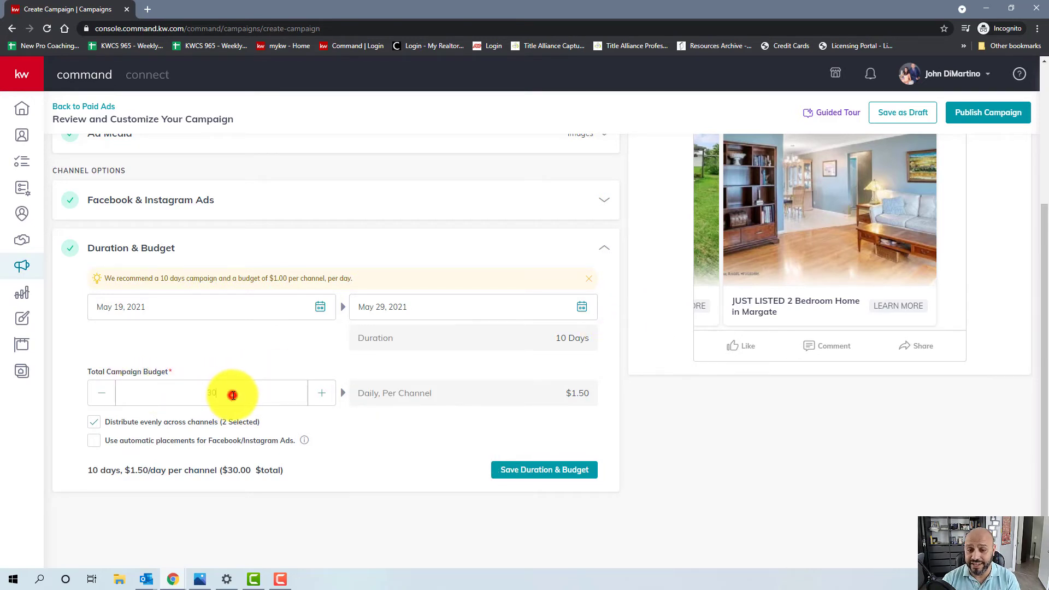
- Raise the Total Campaign Budget from 30 to 50
left_click_drag(233, 395, 168, 391)
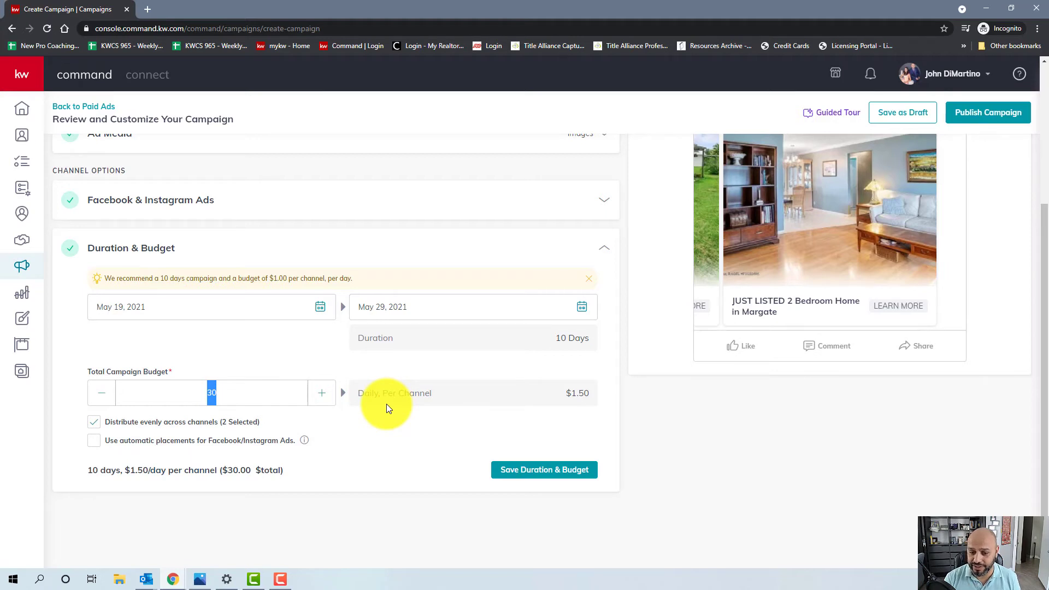
left_click(288, 391)
left_click(237, 402)
left_click(208, 376)
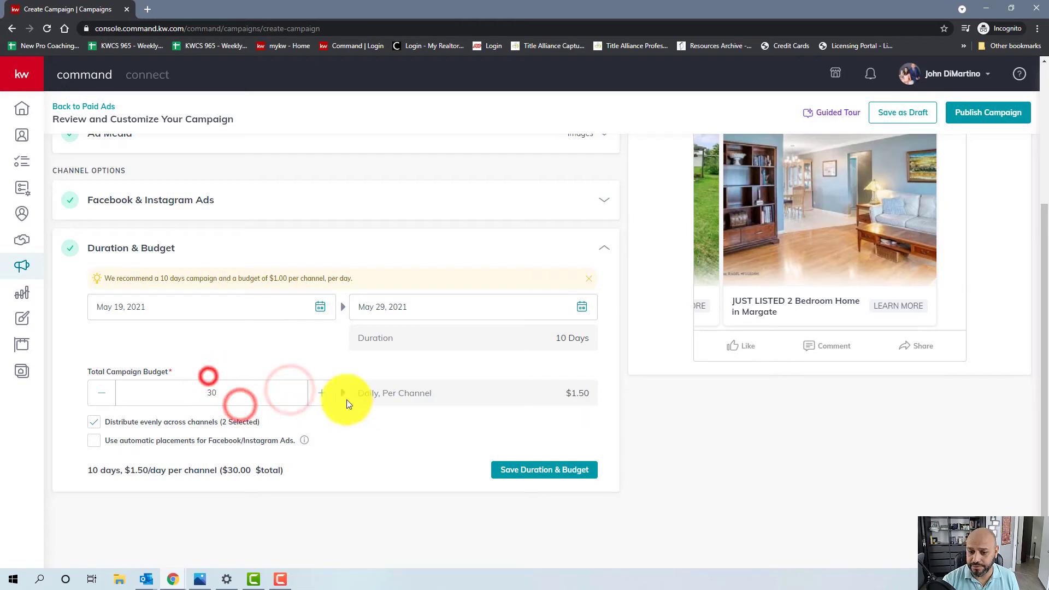
left_click(322, 398)
left_click_drag(322, 398, 325, 399)
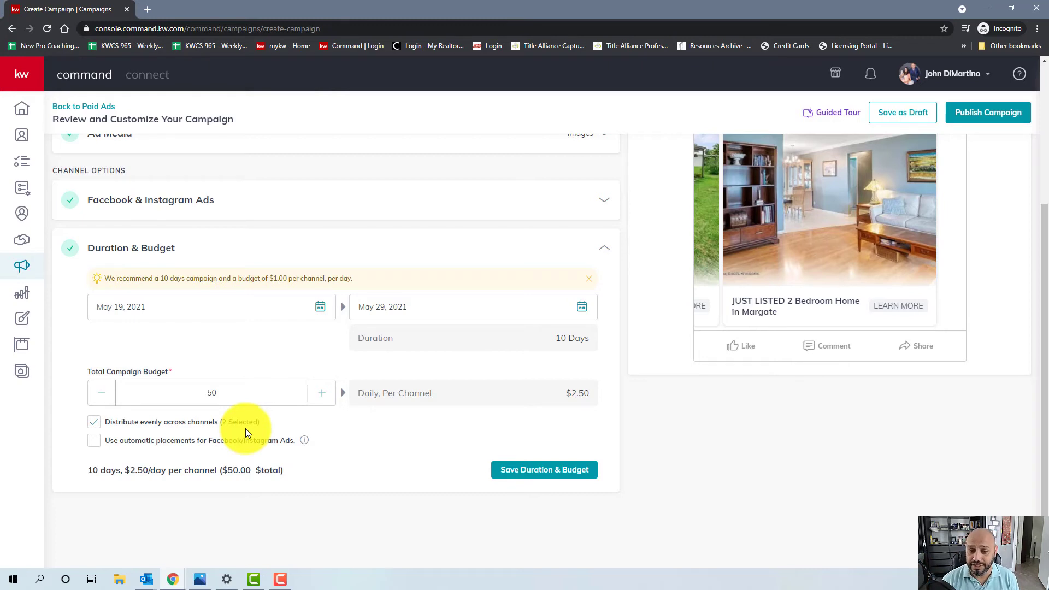
- Enable automatic Facebook and Instagram placements and save the duration and budget
left_click(95, 441)
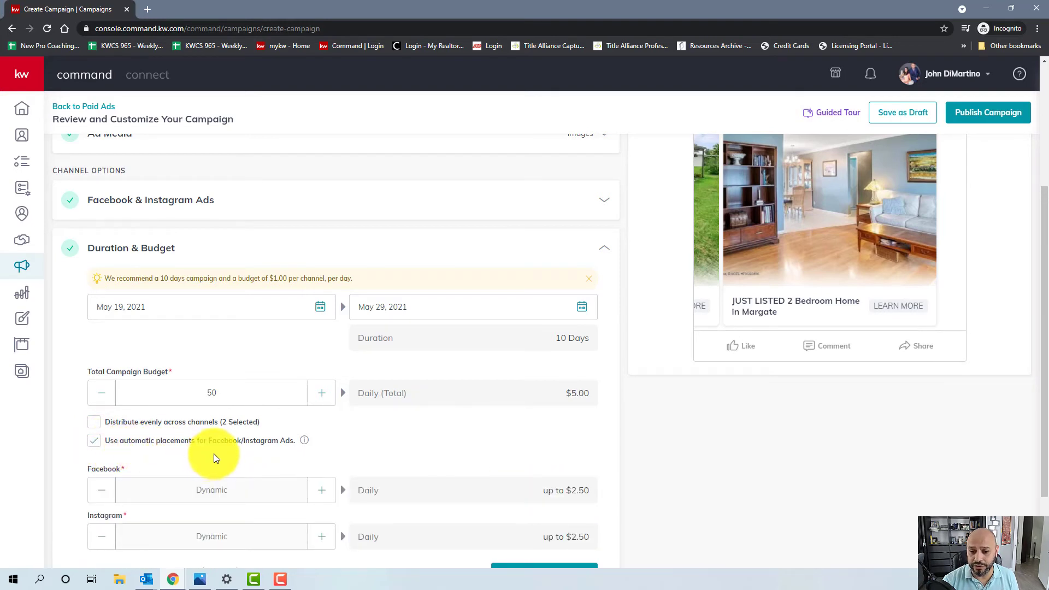
scroll(321, 447, "down", 1)
scroll(321, 445, "down", 1)
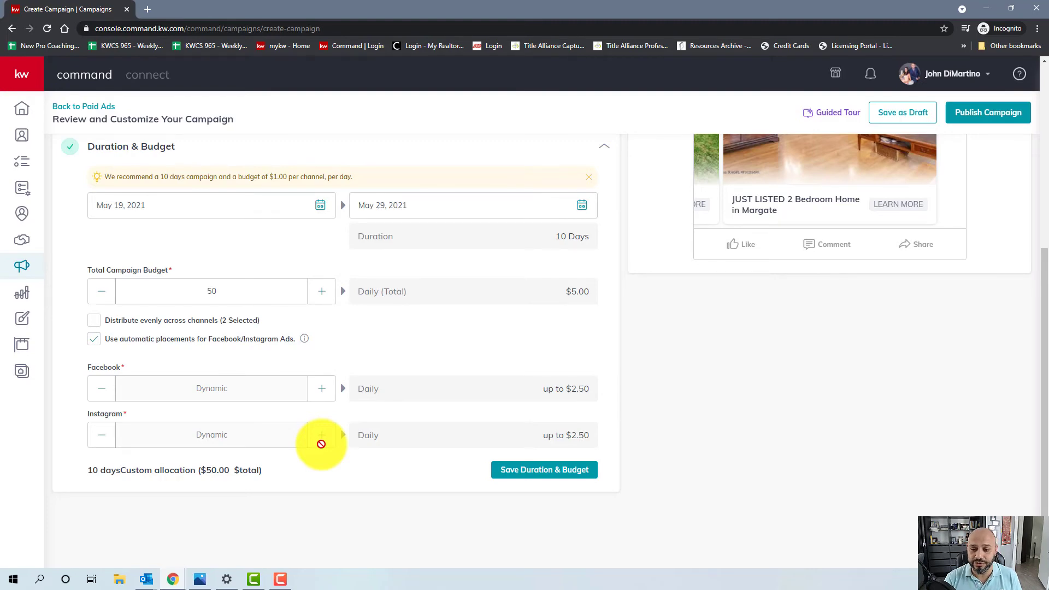
left_click(528, 470)
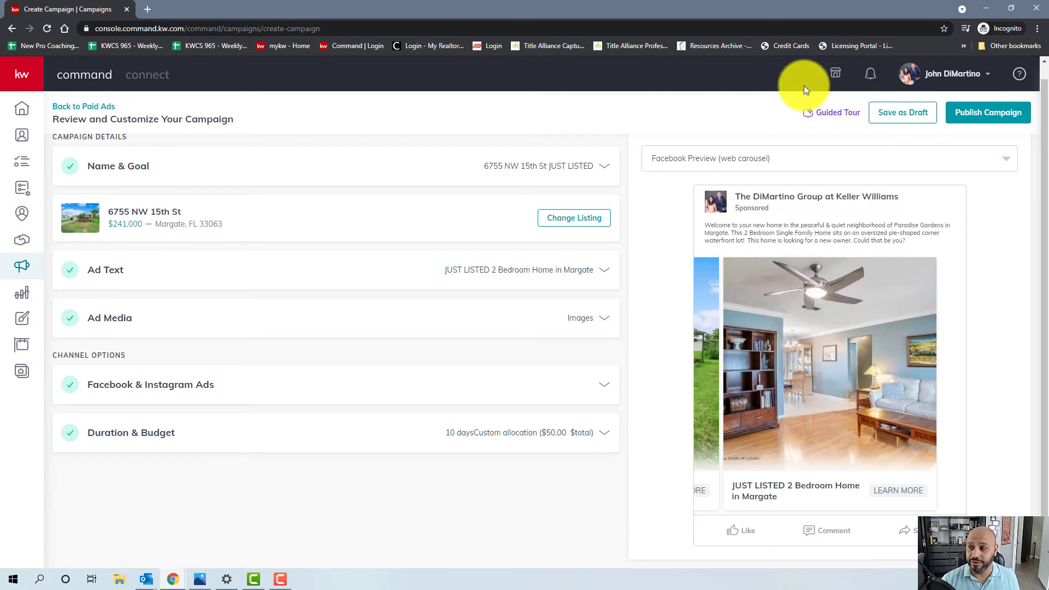
left_click(964, 123)
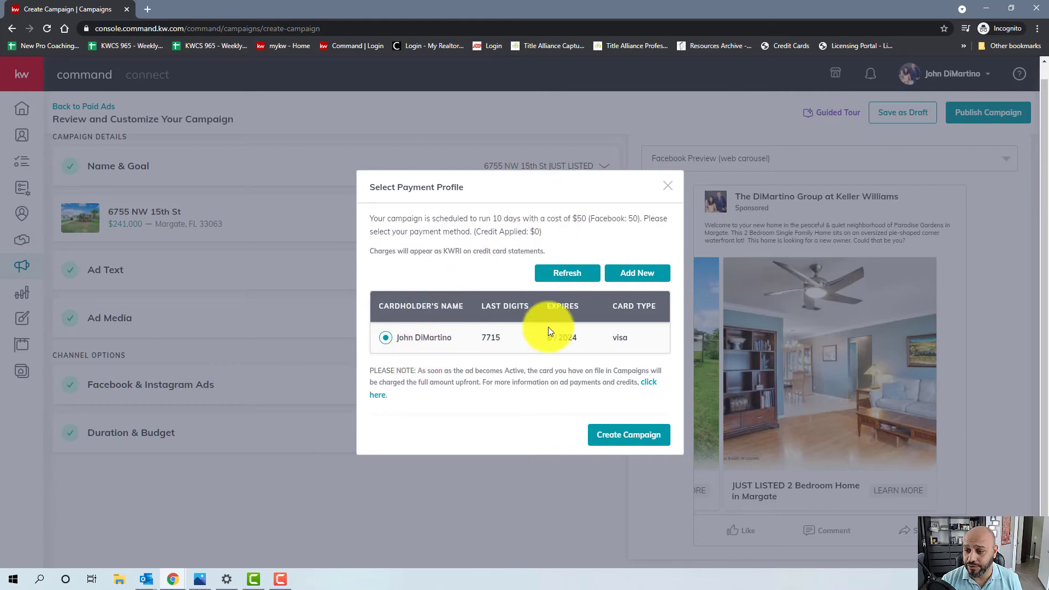
left_click(642, 432)
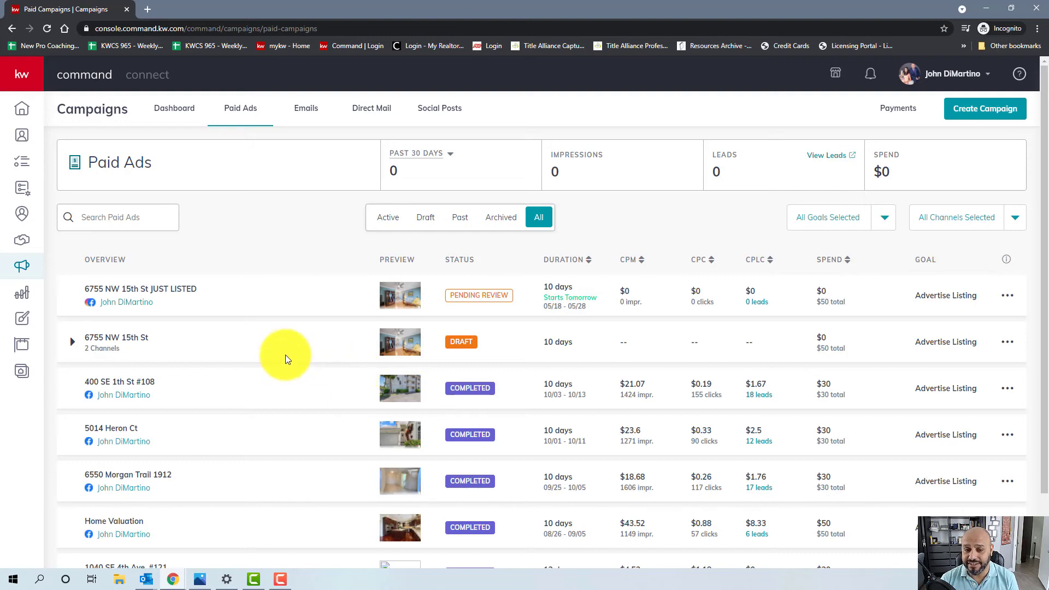
left_click(1007, 296)
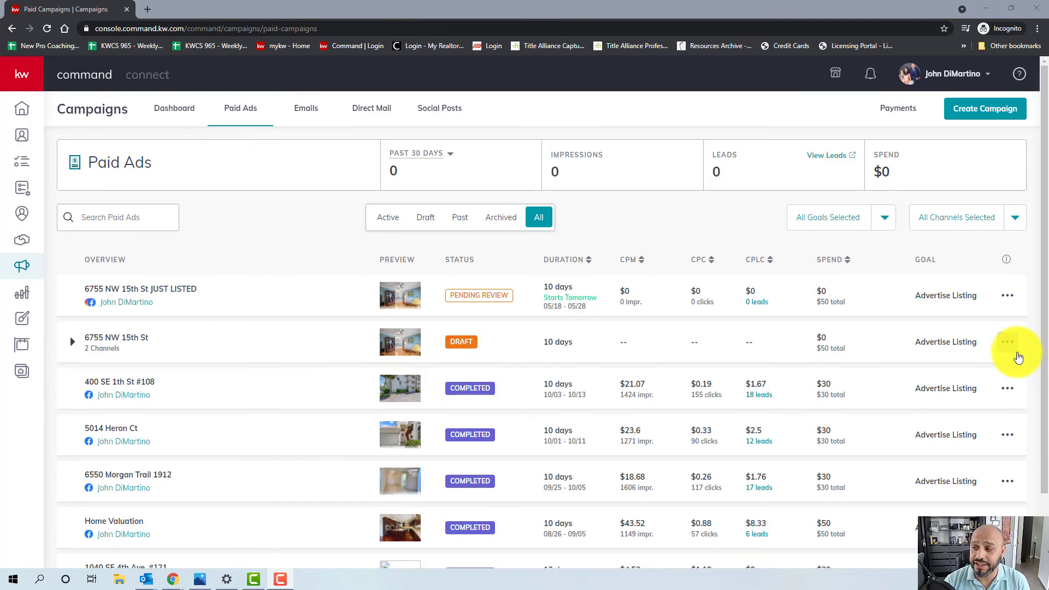
left_click(1015, 351)
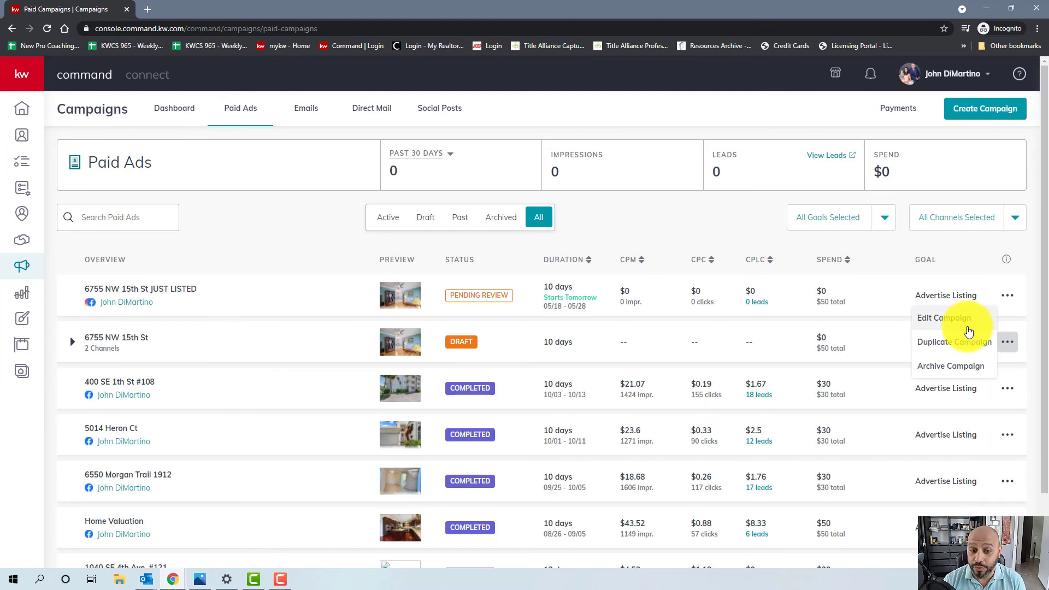
left_click(939, 373)
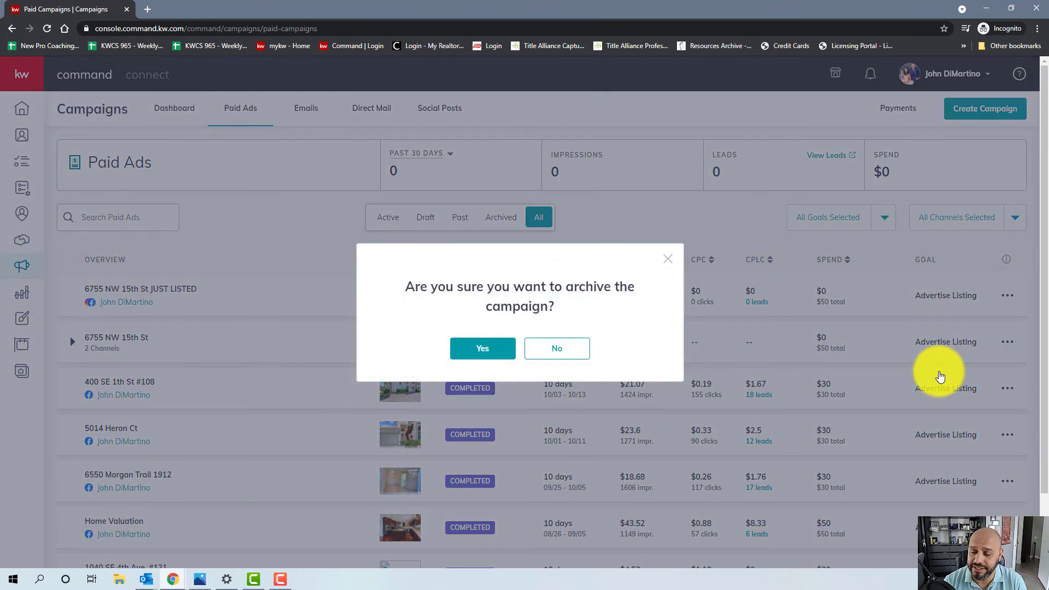
left_click(488, 342)
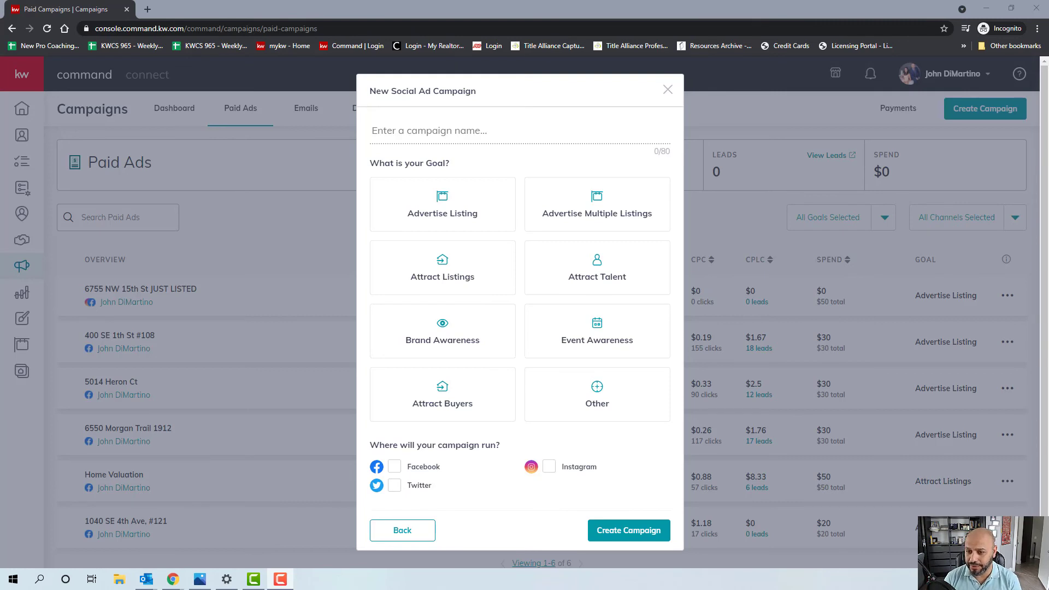
- Pick the Advertise Listing goal for the new social ad campaign
left_click(470, 229)
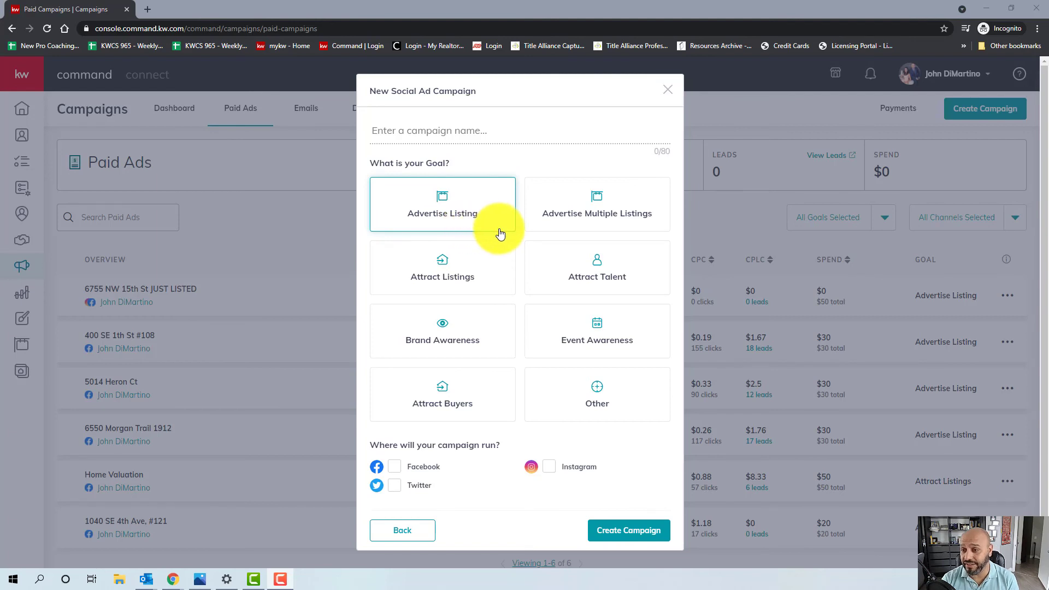